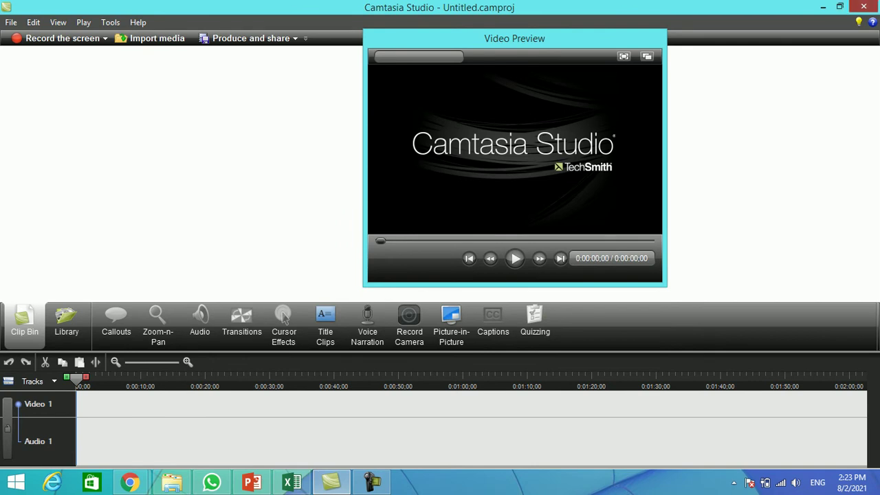
- Close Camtasia Studio and bring the Book1 Excel workbook back into view
{"action": "left_click", "coordinate": [863, 6]}
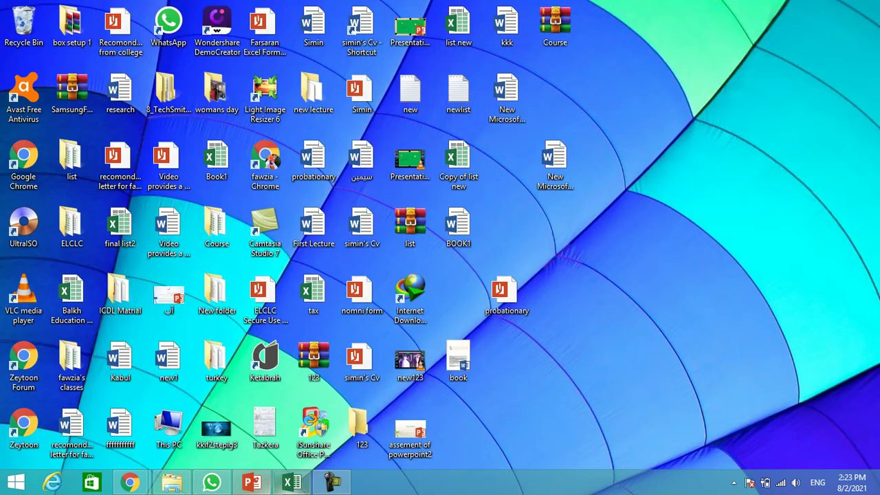
{"action": "left_click", "coordinate": [292, 482]}
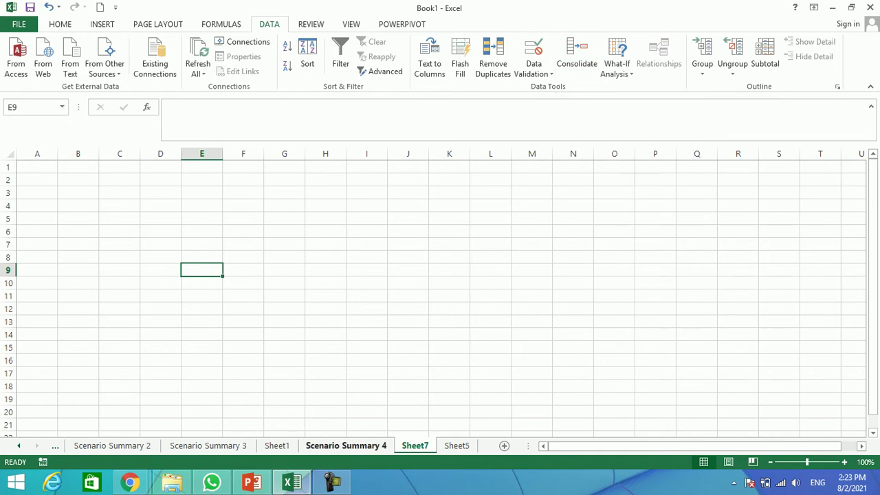
- Enter the headers No, Item and Price in A1:C1
{"action": "left_click", "coordinate": [332, 483]}
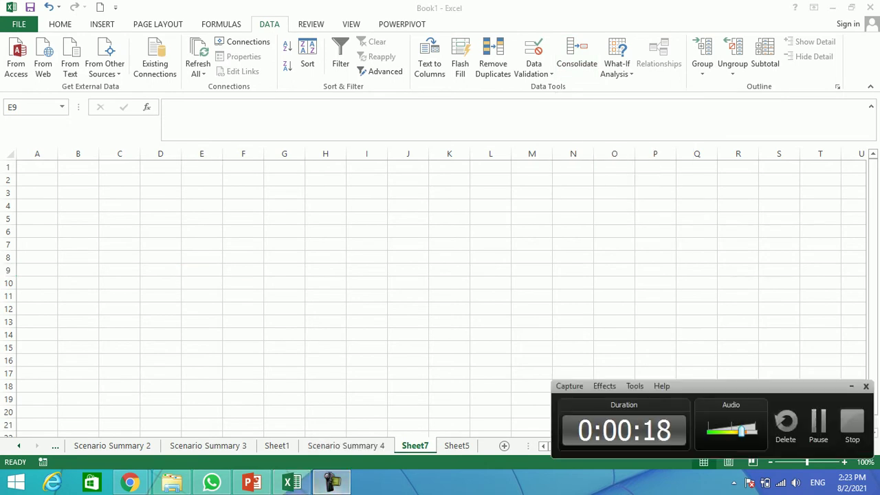
{"action": "left_click", "coordinate": [292, 483]}
{"action": "key", "text": "ctrl+Home"}
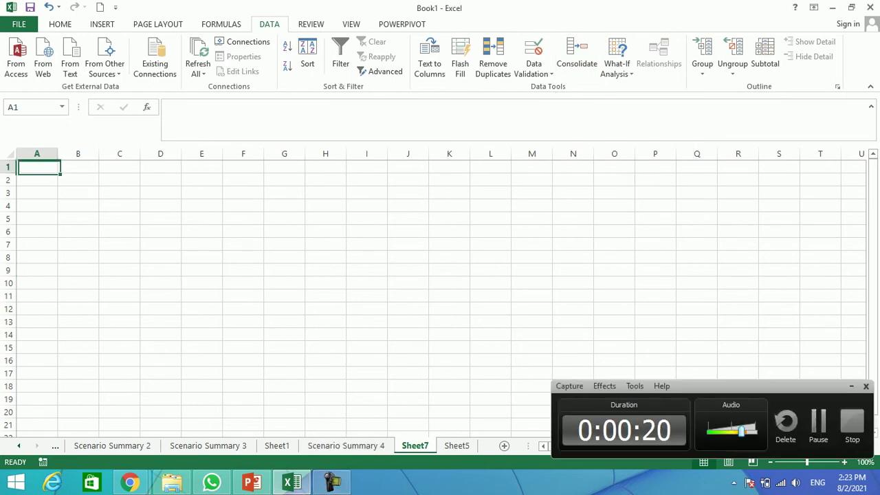
{"action": "type", "text": "No"}
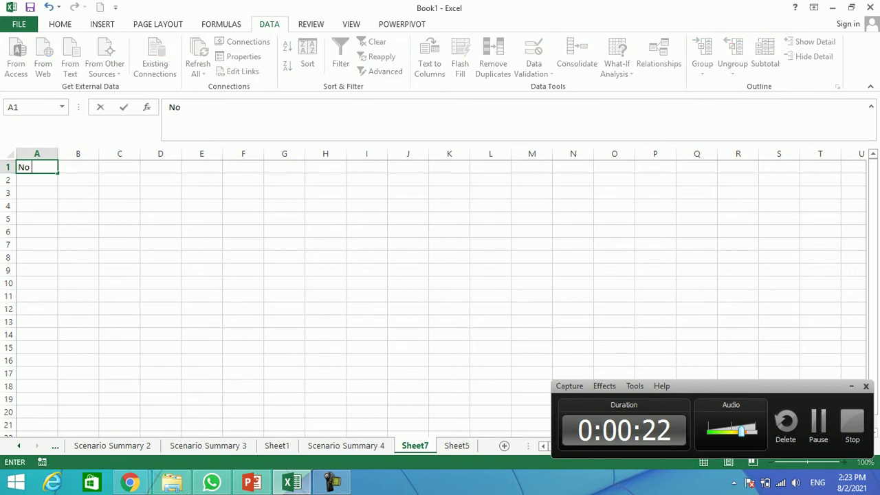
{"action": "key", "text": "Tab"}
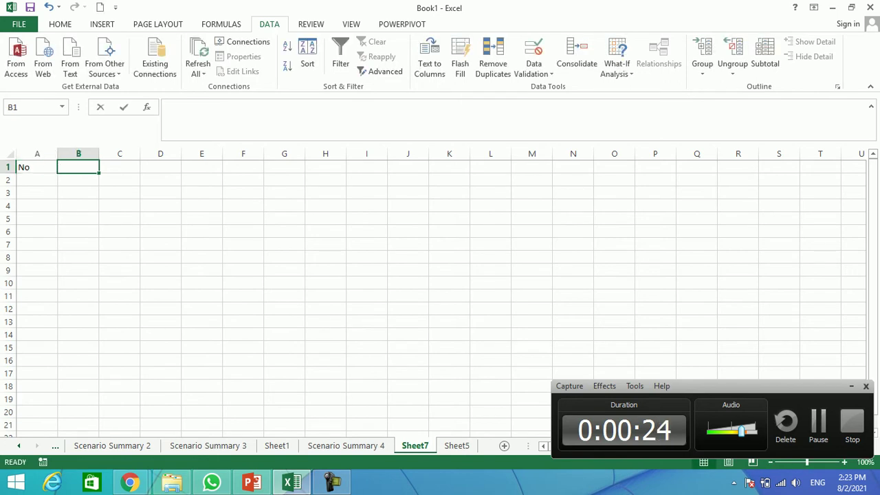
{"action": "type", "text": "Item"}
{"action": "key", "text": "Tab"}
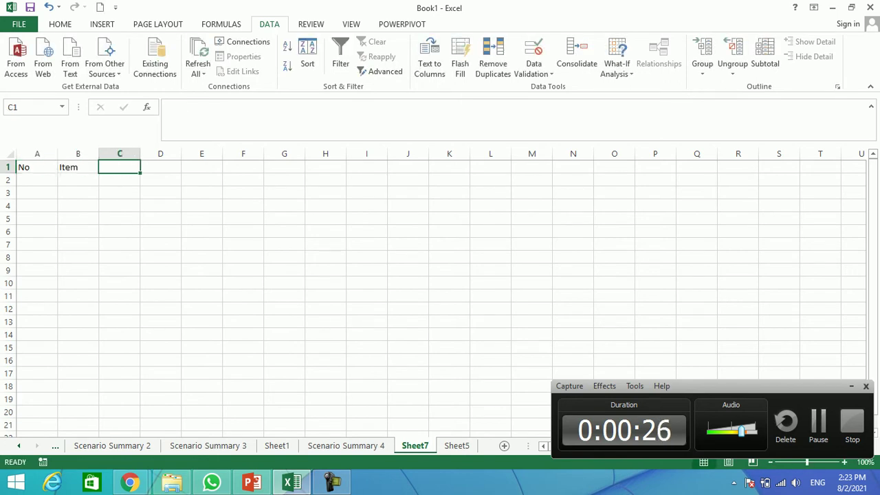
{"action": "type", "text": "Price"}
{"action": "key", "text": "Return"}
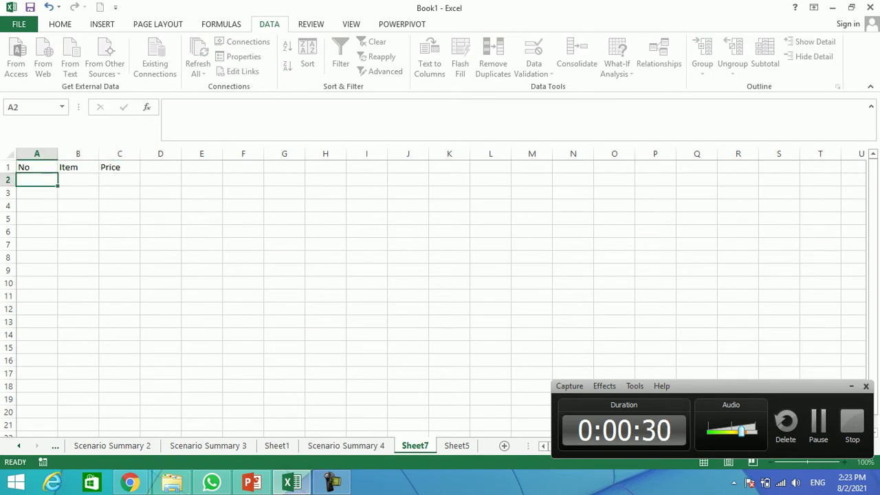
- Number the rows 1, 2 and 3 in A2:A4
{"action": "type", "text": "1"}
{"action": "key", "text": "Return"}
{"action": "type", "text": "2"}
{"action": "key", "text": "Return"}
{"action": "type", "text": "3"}
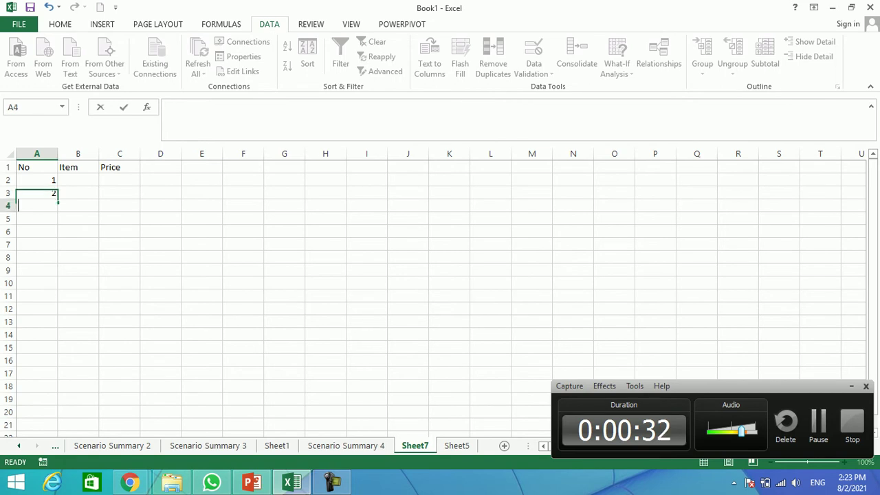
{"action": "key", "text": "Return"}
- List the items TV, CD and DVD in B2:B4
{"action": "key", "text": "Up"}
{"action": "key", "text": "Up"}
{"action": "key", "text": "Up"}
{"action": "key", "text": "Right"}
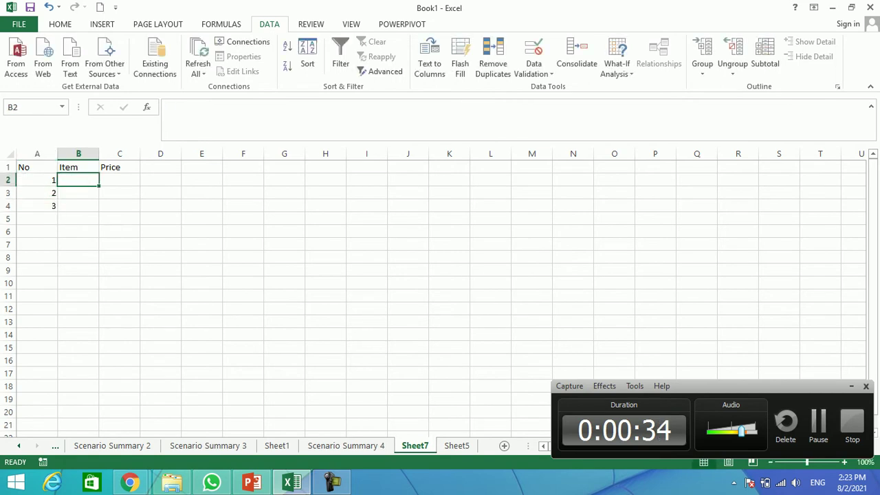
{"action": "type", "text": "TV"}
{"action": "key", "text": "ctrl+Return"}
{"action": "key", "text": "Down"}
{"action": "type", "text": "CD"}
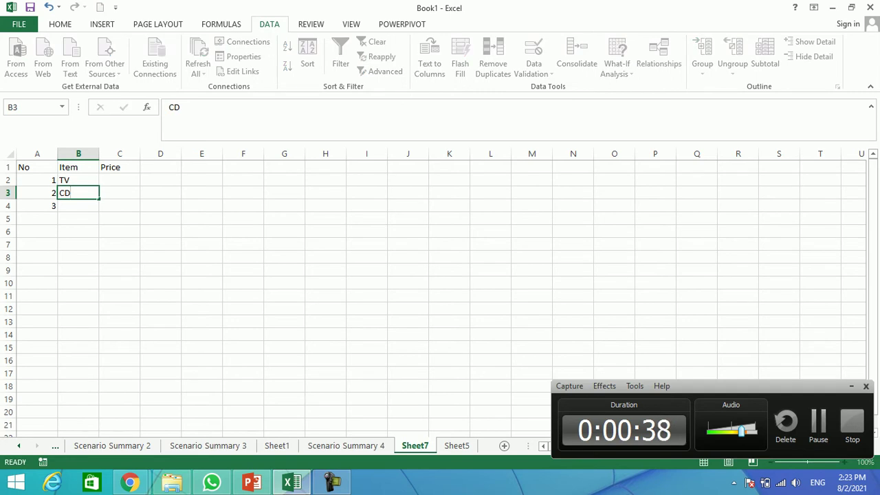
{"action": "key", "text": "Return"}
{"action": "type", "text": "DVD"}
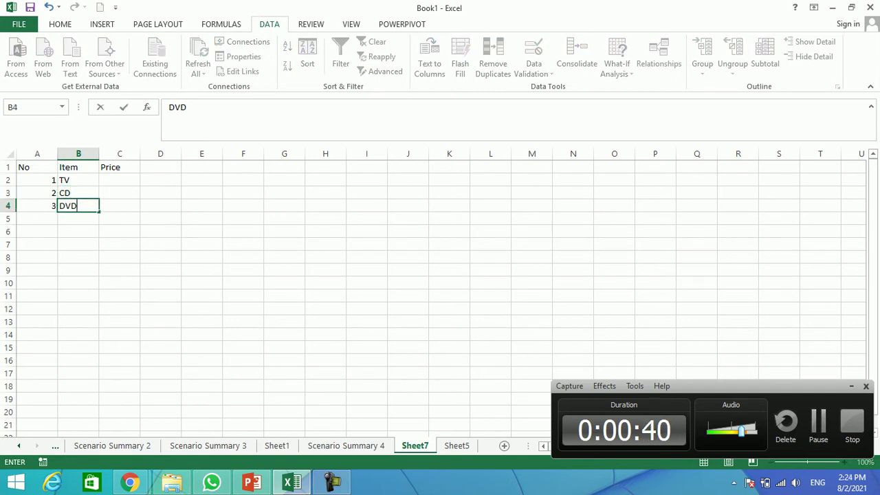
{"action": "key", "text": "ctrl+Up"}
- Enter the TV price in C2, correcting 3000 to 300
{"action": "key", "text": "Down"}
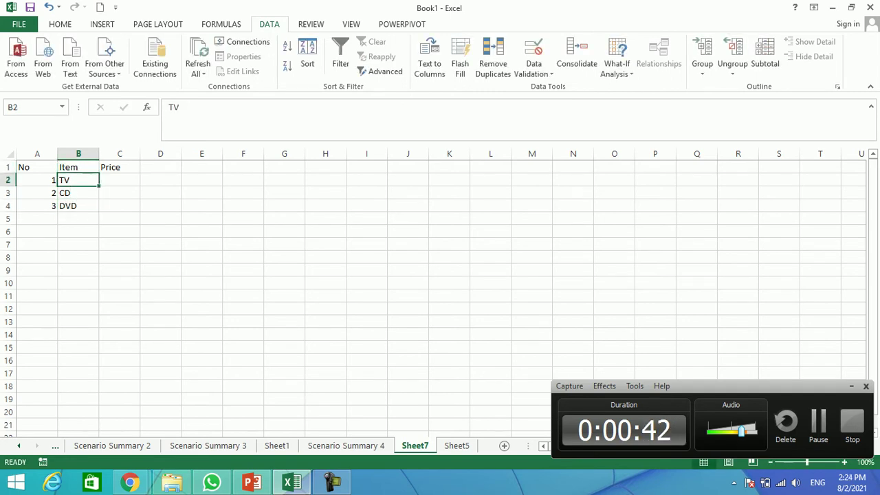
{"action": "key", "text": "Right"}
{"action": "type", "text": "300"}
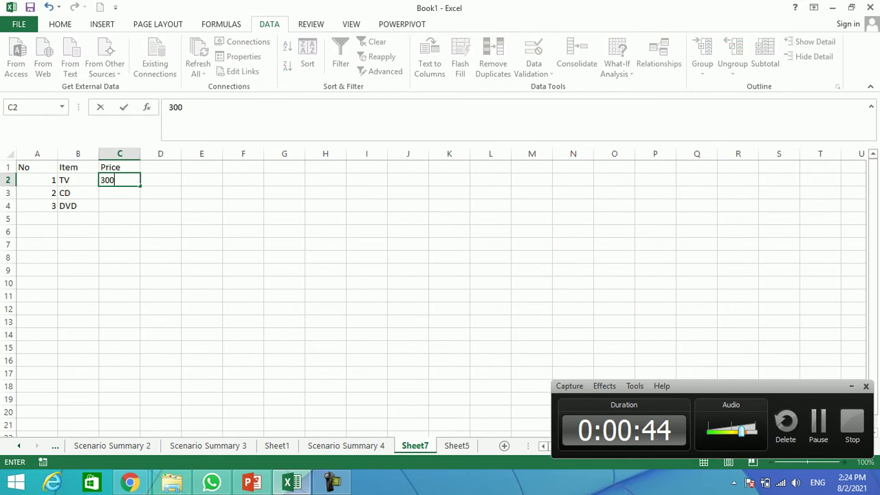
{"action": "type", "text": "0"}
{"action": "key", "text": "Return"}
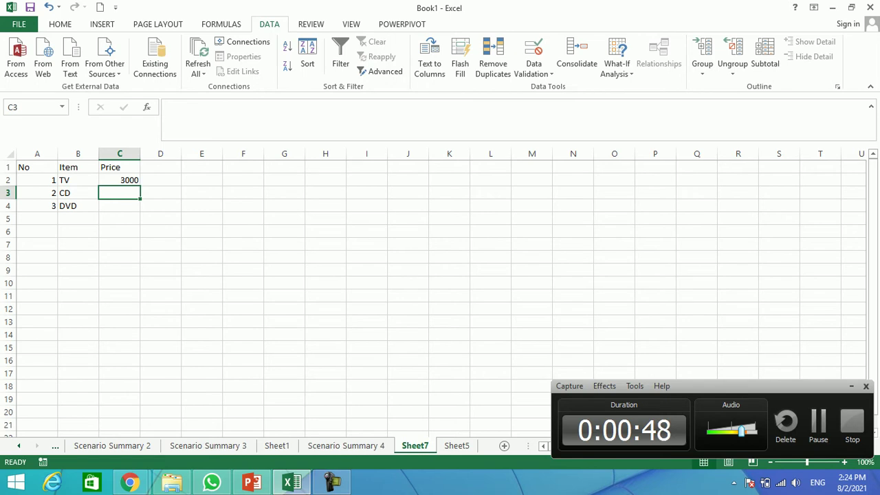
{"action": "left_click", "coordinate": [119, 179]}
{"action": "double_click", "coordinate": [121, 180]}
{"action": "key", "text": "Delete"}
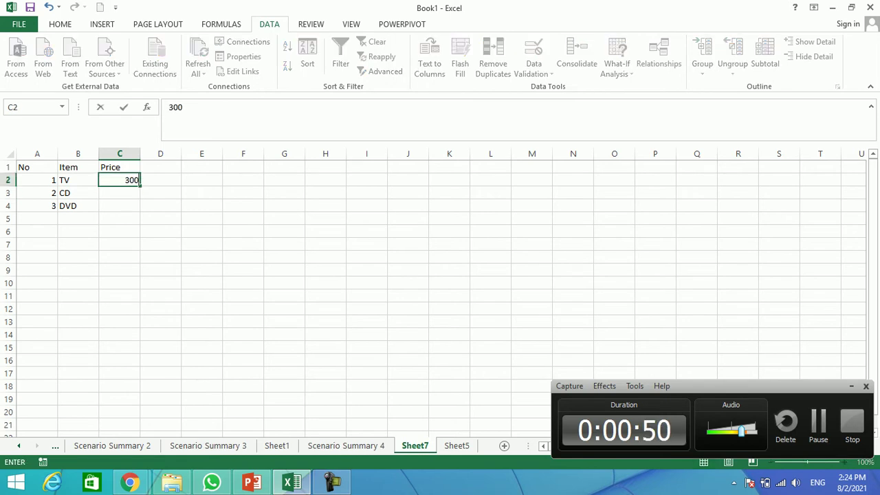
{"action": "key", "text": "Return"}
- Enter 45 for CD and 50 for DVD, review the prices, and close the workbook
{"action": "type", "text": "4"}
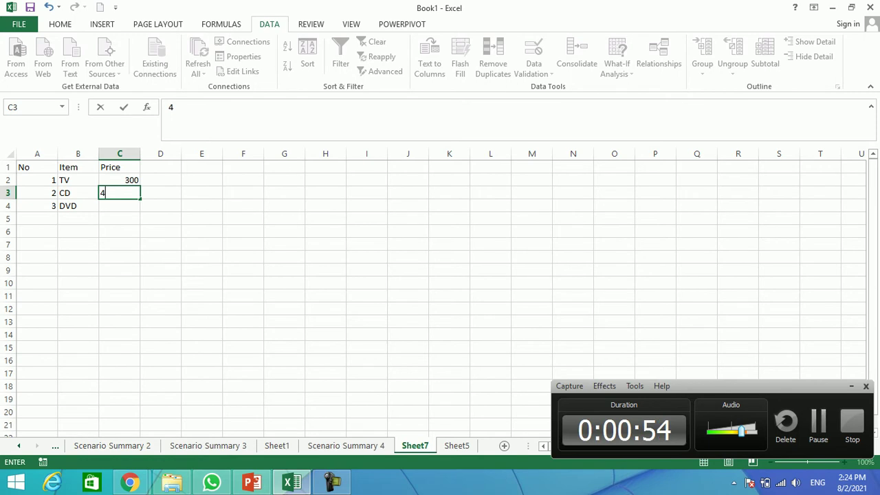
{"action": "type", "text": "5"}
{"action": "key", "text": "Return"}
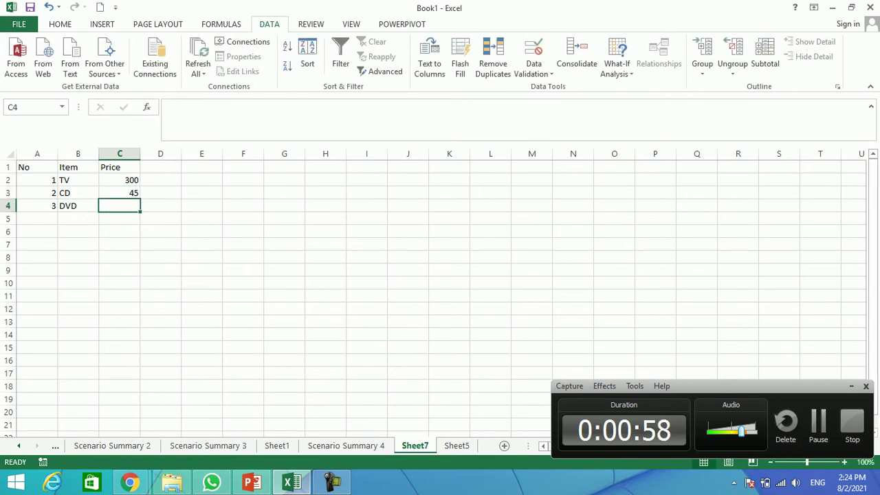
{"action": "type", "text": "50"}
{"action": "key", "text": "Up"}
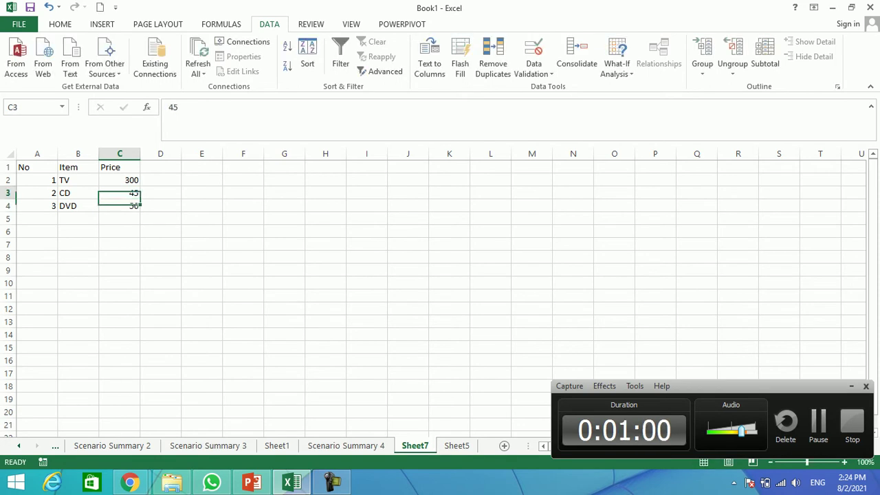
{"action": "key", "text": "Up"}
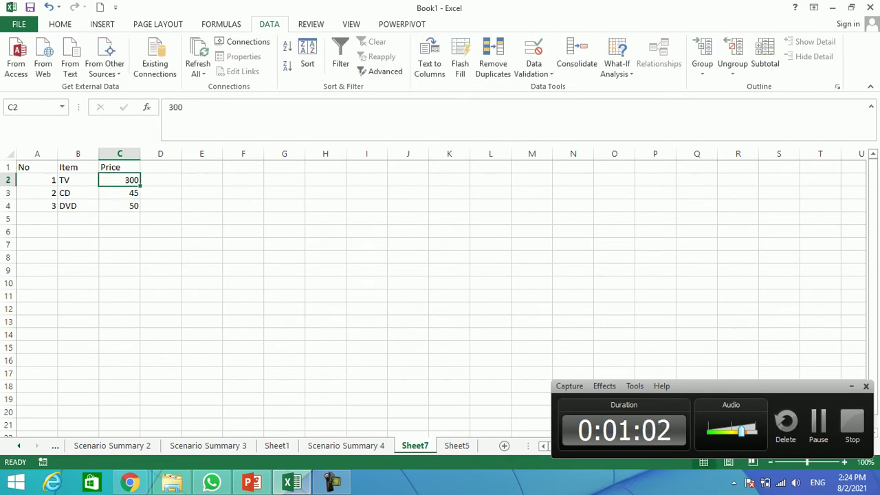
{"action": "key", "text": "Down"}
{"action": "key", "text": "Up"}
{"action": "key", "text": "Up"}
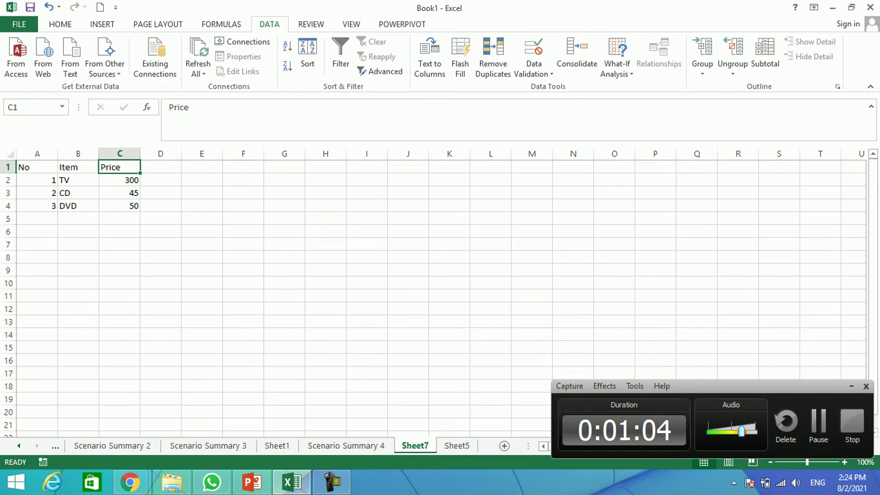
{"action": "left_click", "coordinate": [865, 7]}
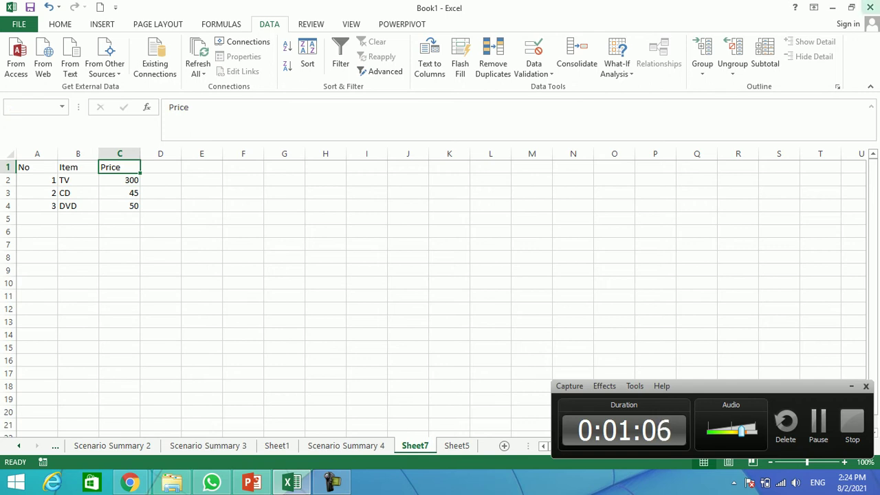
- Save the price table to the Desktop as a workbook named Mazar
{"action": "key", "text": "Escape"}
{"action": "key", "text": "F12"}
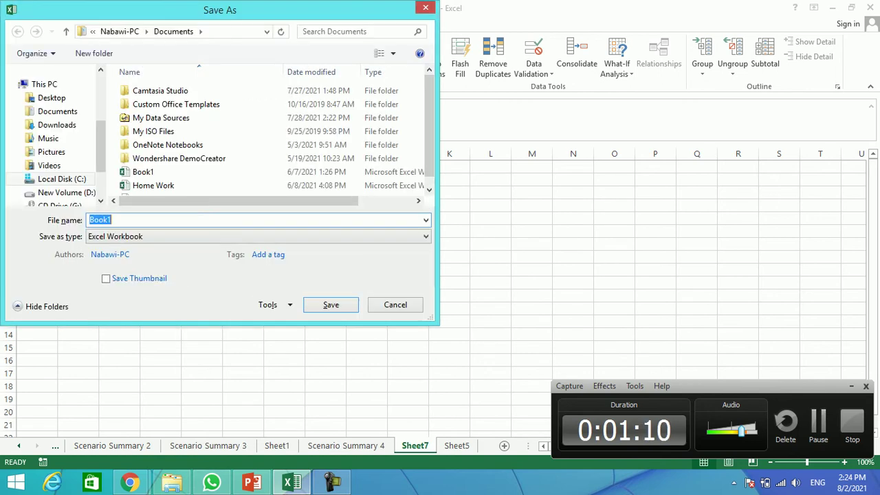
{"action": "type", "text": "Mazar"}
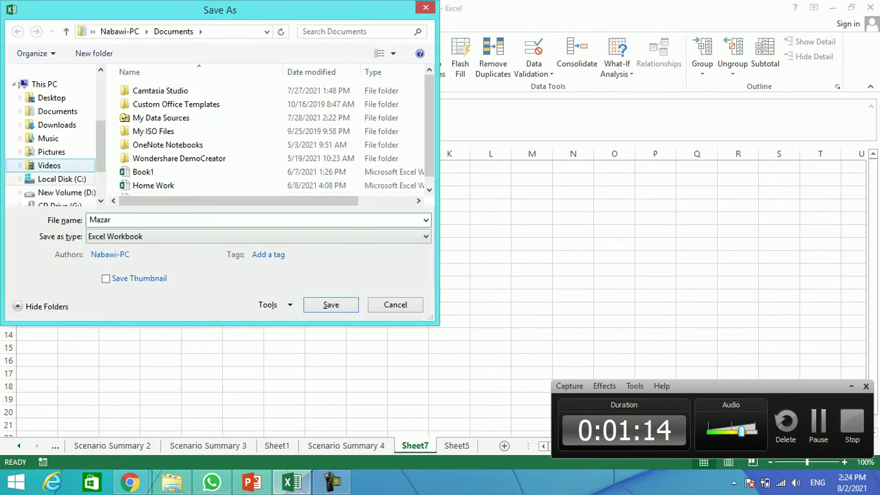
{"action": "left_click", "coordinate": [52, 98]}
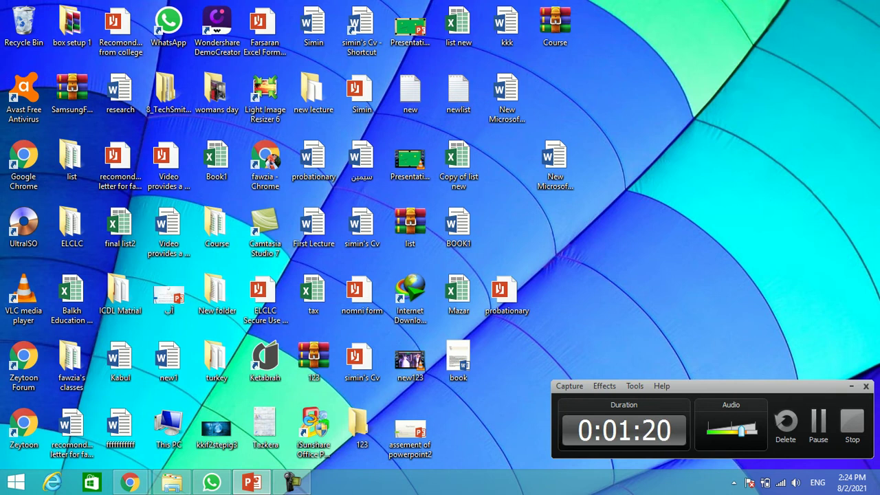
- Copy the Mazar workbook on the desktop and rename the copy Kabul
{"action": "left_click", "coordinate": [507, 296]}
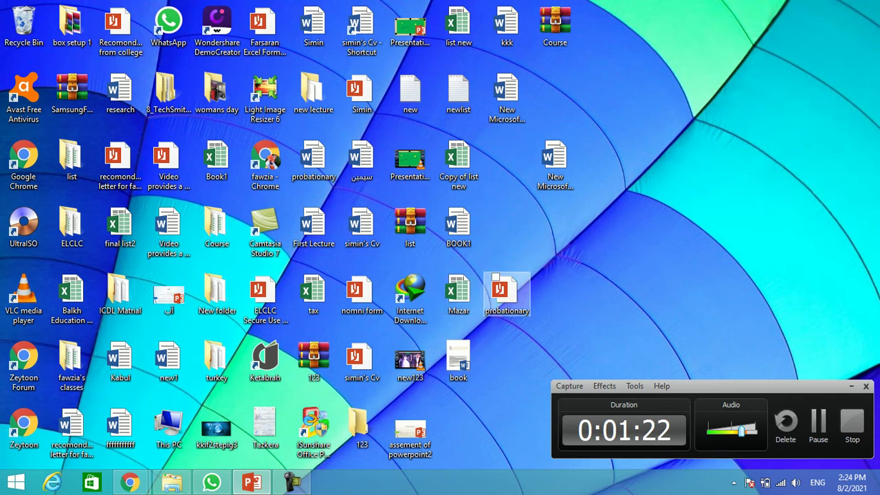
{"action": "left_click_drag", "start_coordinate": [507, 292], "coordinate": [507, 160]}
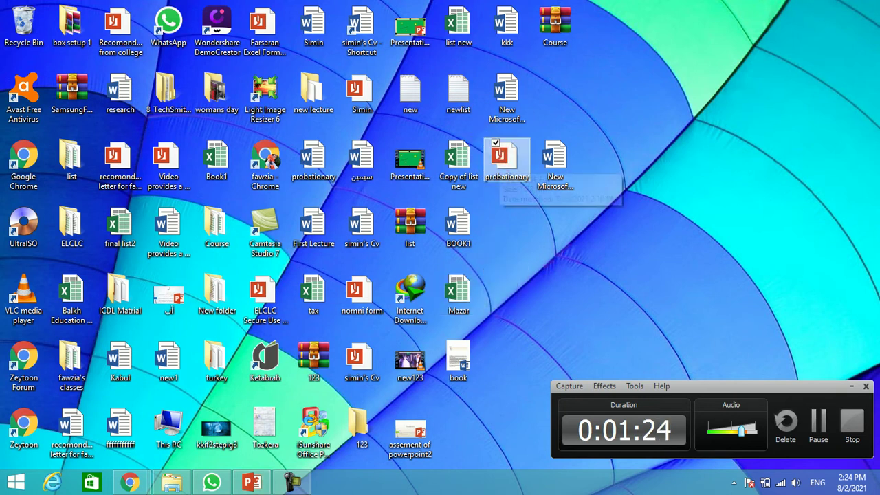
{"action": "left_click", "coordinate": [457, 292]}
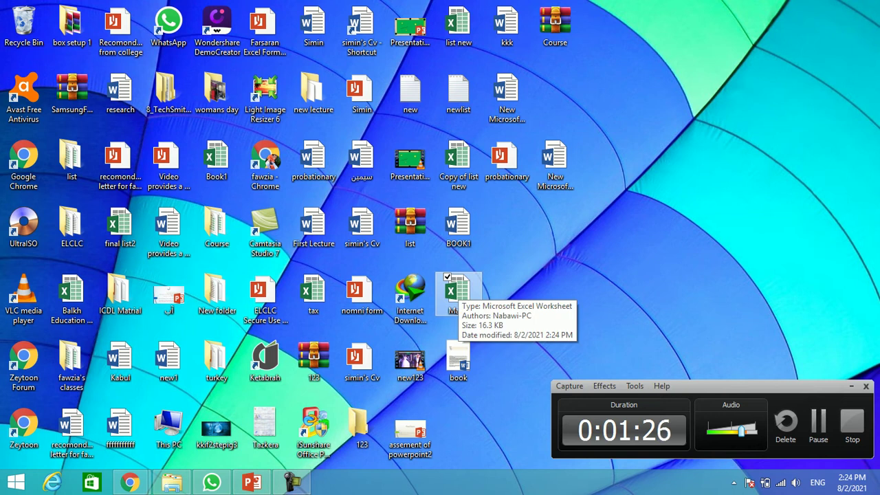
{"action": "mouse_move", "coordinate": [457, 292]}
{"action": "left_mouse_down"}
{"action": "mouse_move", "coordinate": [457, 427]}
{"action": "mouse_move", "coordinate": [453, 413]}
{"action": "left_mouse_up"}
{"action": "right_click", "coordinate": [454, 412]}
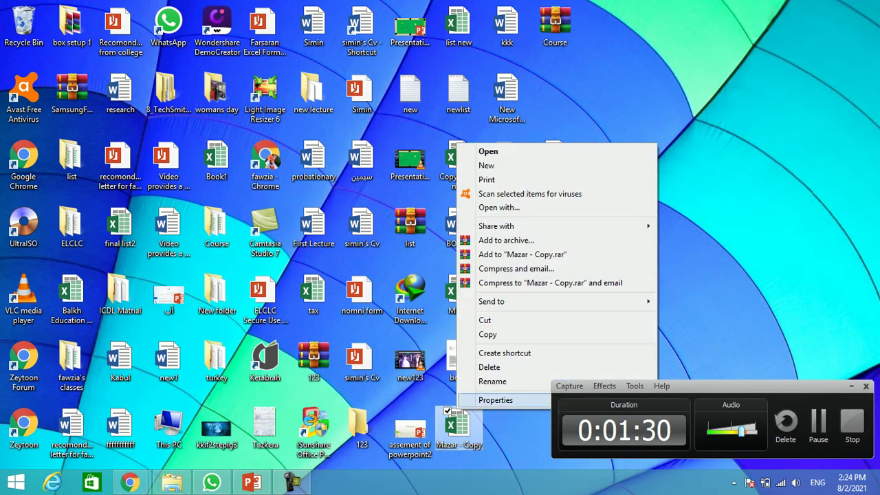
{"action": "left_click", "coordinate": [493, 381]}
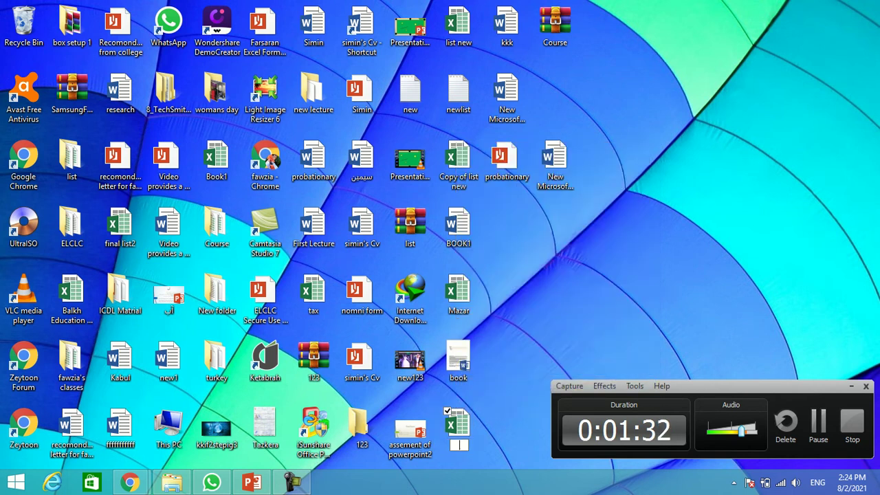
{"action": "type", "text": "Kabul"}
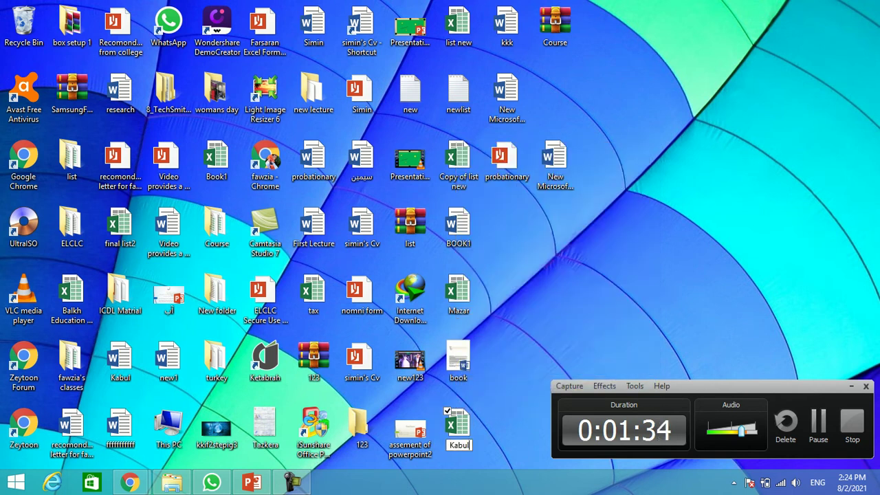
{"action": "key", "text": "Return"}
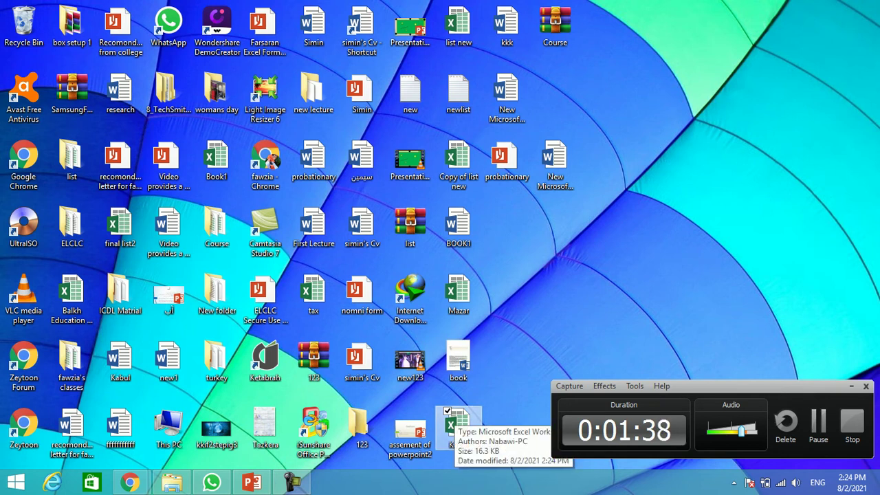
- Place Kabul beside Mazar and open both workbooks in Excel
{"action": "left_click_drag", "start_coordinate": [457, 429], "coordinate": [506, 294]}
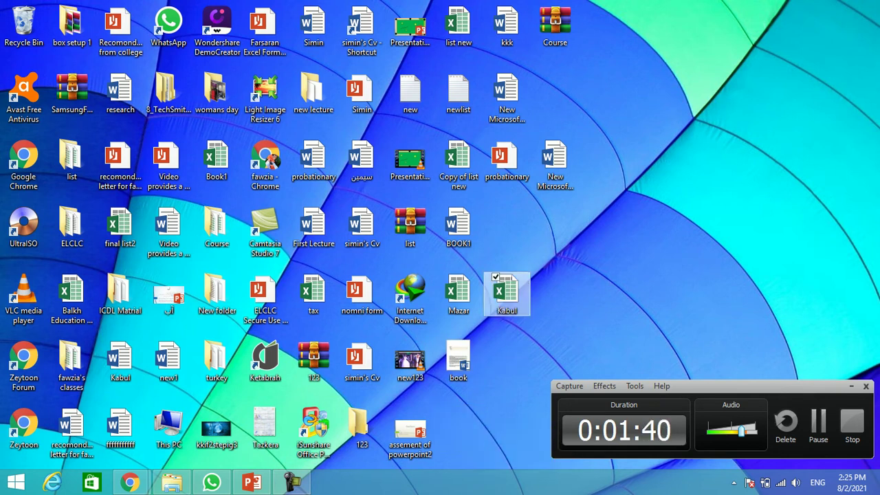
{"action": "left_click", "coordinate": [448, 278]}
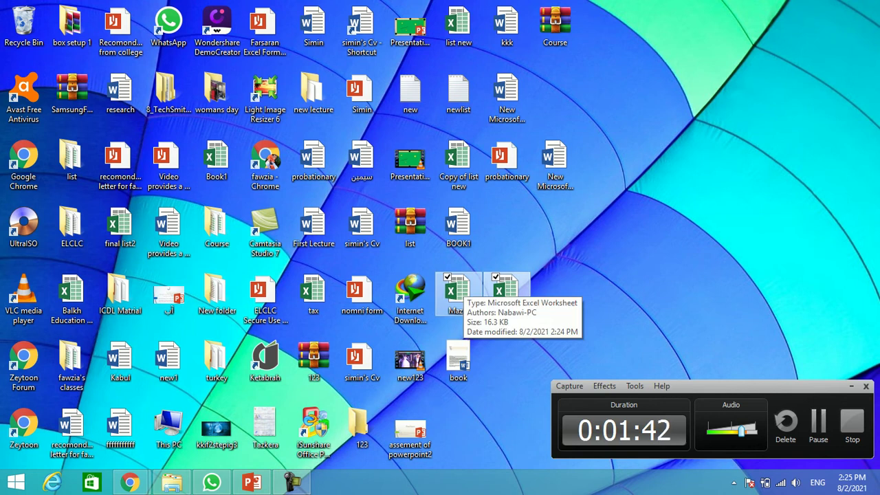
{"action": "double_click", "coordinate": [456, 290]}
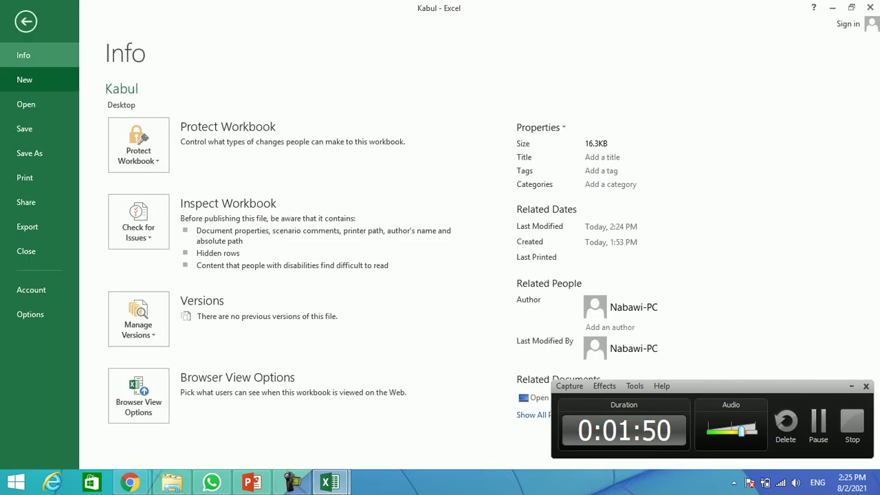
- Create a new blank workbook from the Backstage New page
{"action": "left_click", "coordinate": [24, 80]}
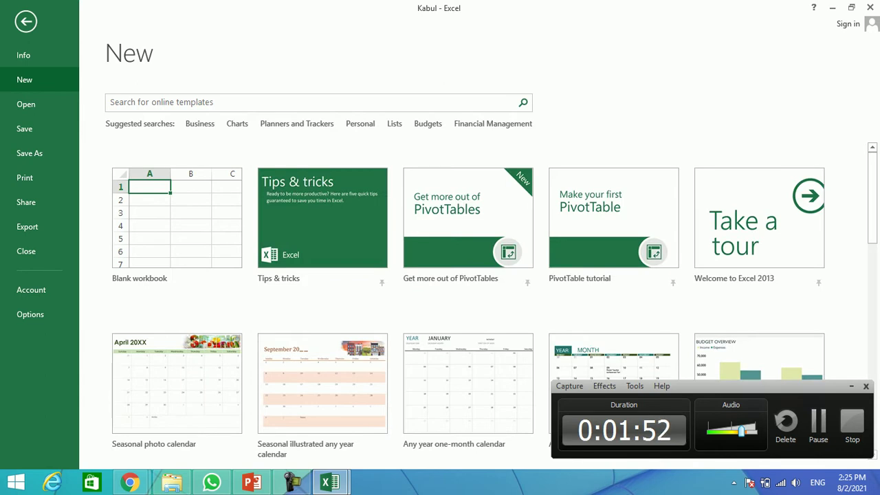
{"action": "left_click", "coordinate": [177, 218]}
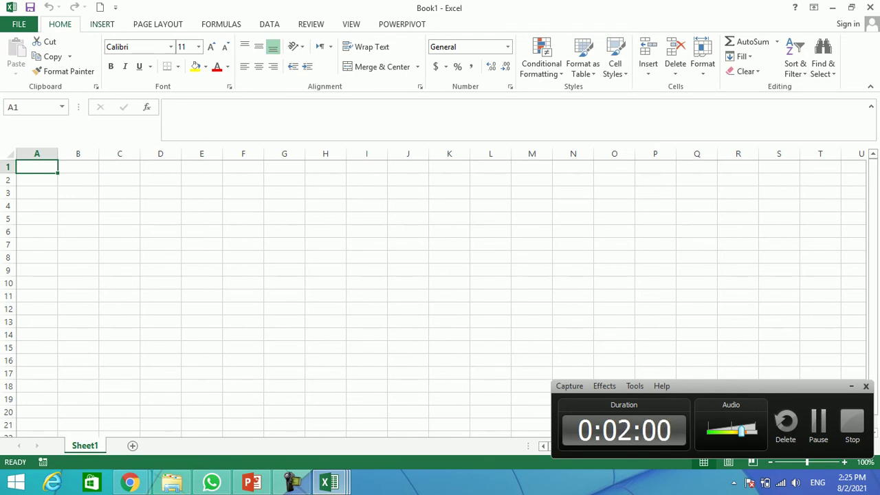
{"action": "left_click", "coordinate": [101, 24]}
{"action": "left_click", "coordinate": [269, 24]}
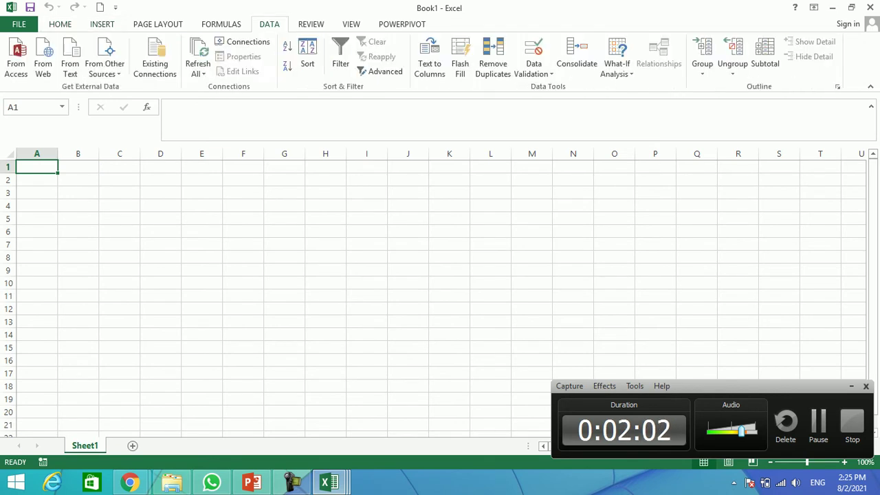
{"action": "left_click", "coordinate": [576, 55]}
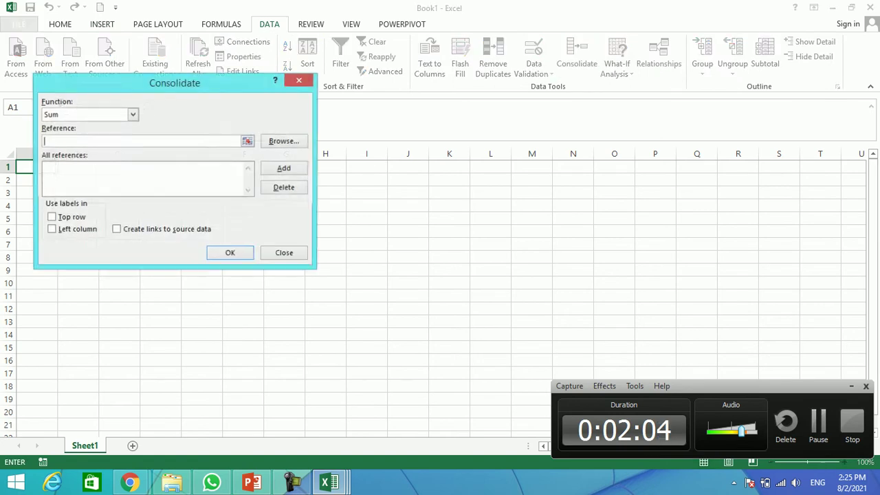
{"action": "left_click", "coordinate": [299, 80]}
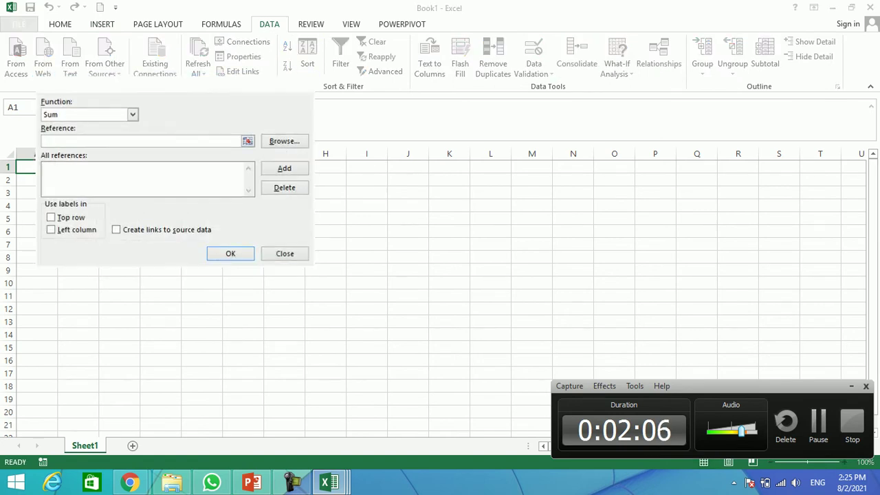
{"action": "left_click", "coordinate": [351, 24]}
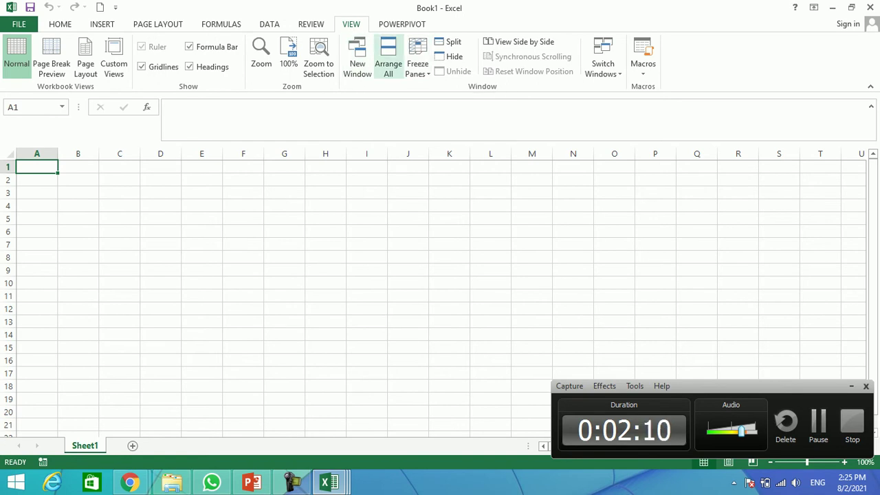
- Tile the Book1, Kabul and Mazar windows with Arrange All
{"action": "left_click", "coordinate": [388, 62]}
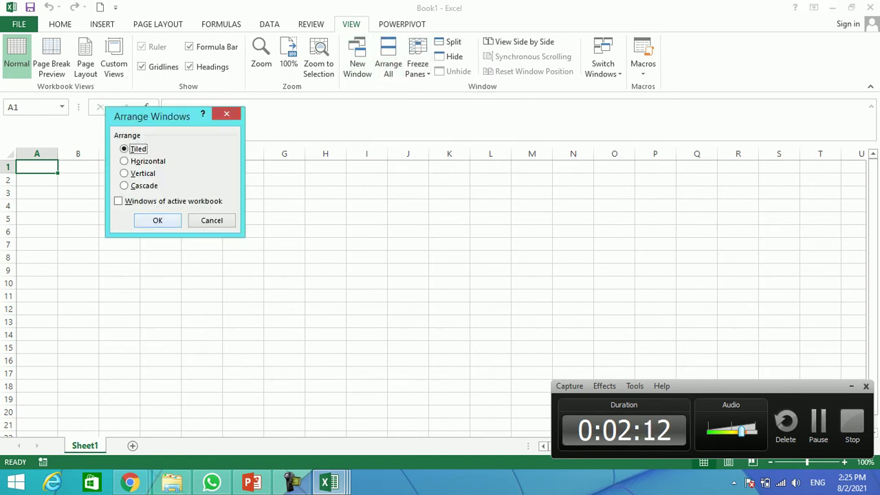
{"action": "left_click", "coordinate": [158, 220]}
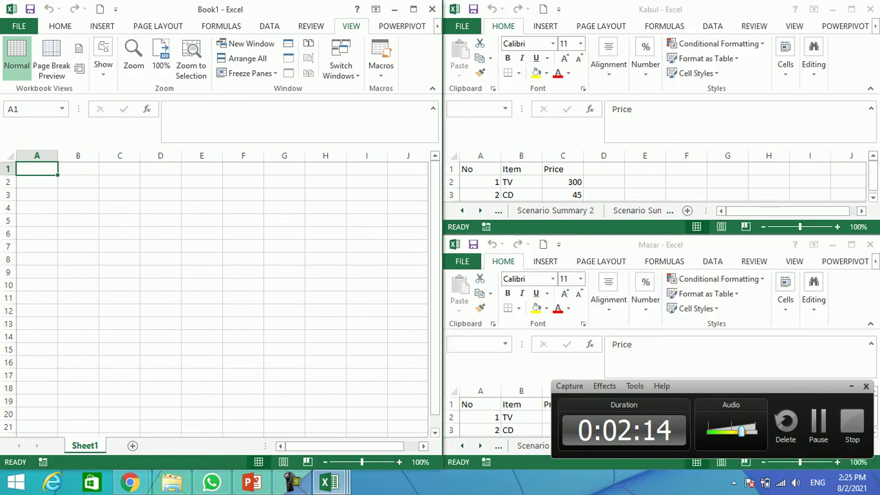
{"action": "left_click", "coordinate": [852, 386]}
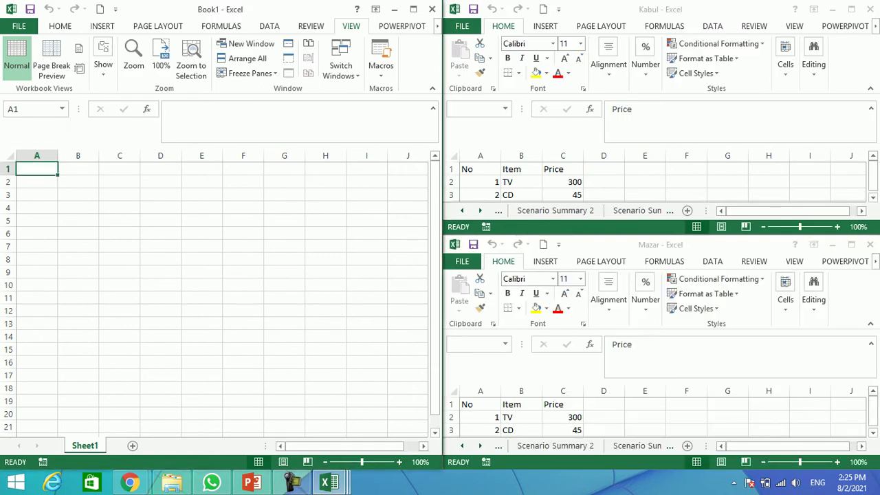
- Change Kabul's TV price in C2 to 250
{"action": "left_click", "coordinate": [562, 169]}
{"action": "left_click", "coordinate": [563, 182]}
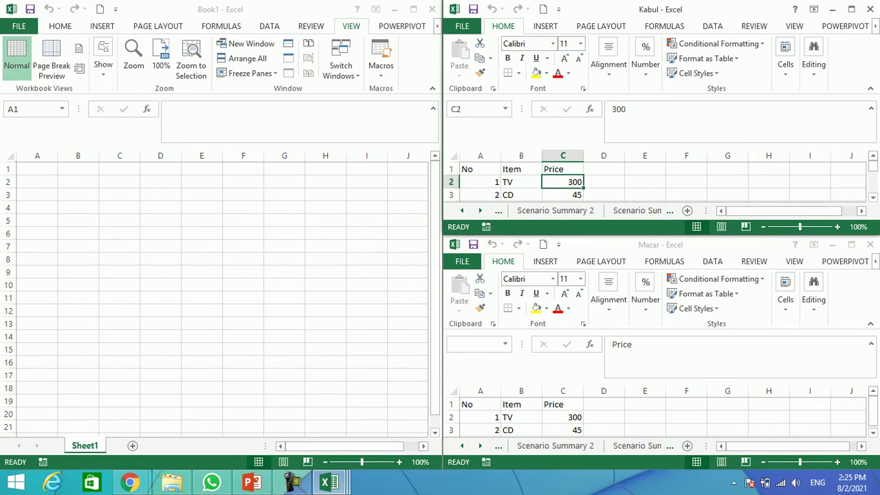
{"action": "type", "text": "250"}
{"action": "key", "text": "Return"}
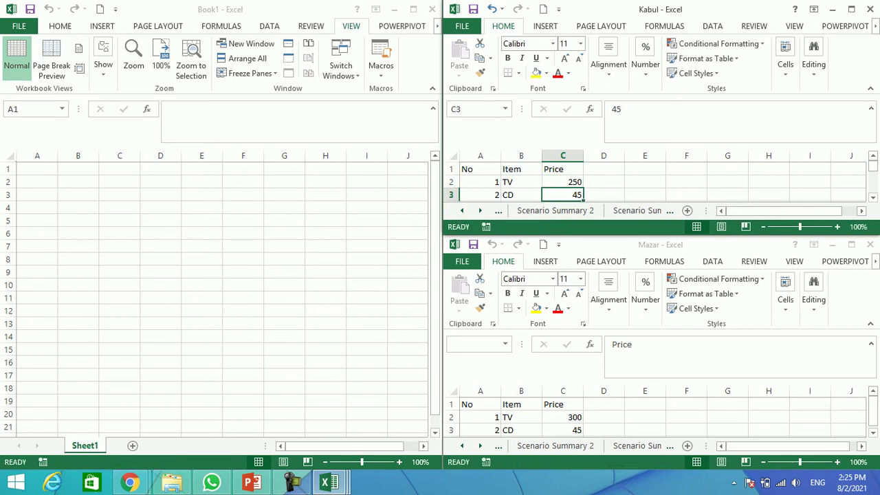
- Switch to Book1 and open Consolidate from the Data tab
{"action": "key", "text": "ctrl+F6"}
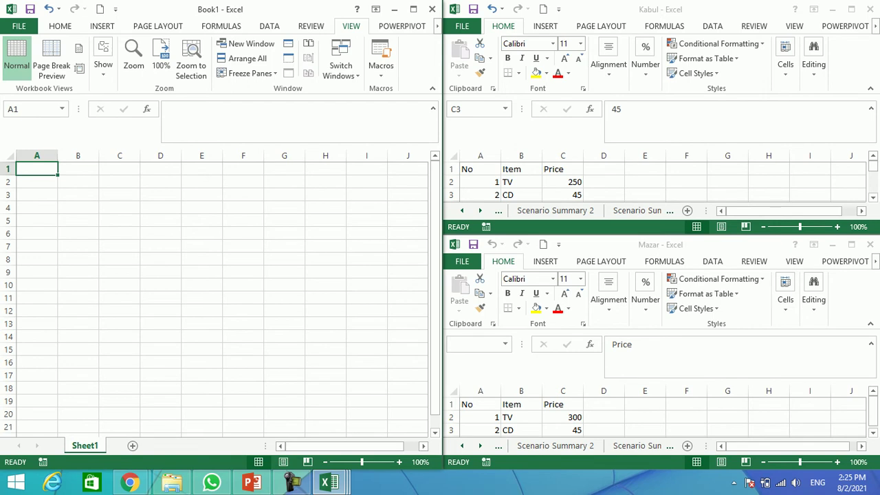
{"action": "key", "text": "alt+a"}
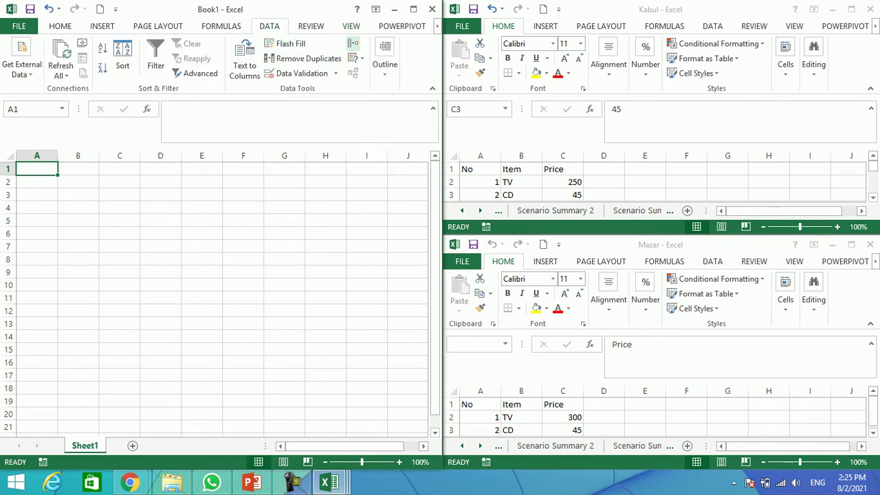
{"action": "left_click", "coordinate": [352, 43]}
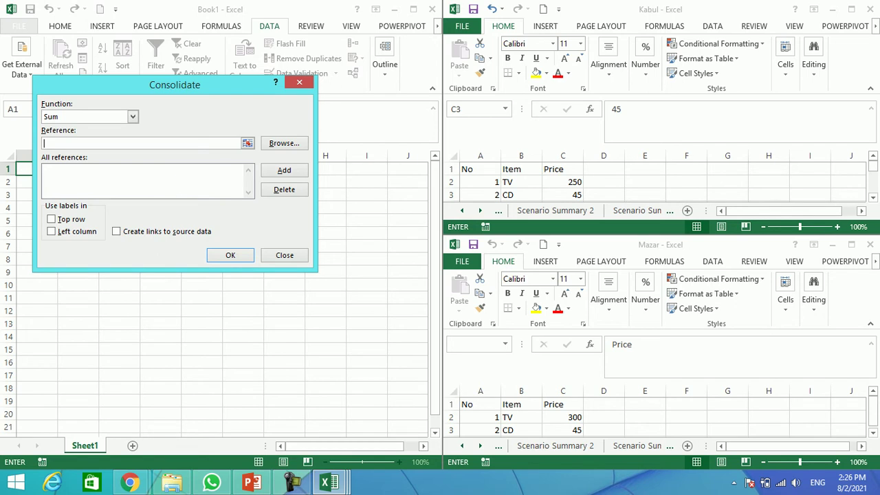
- Add the Kabul and Mazar Sheet7!$A$1:$C$4 ranges as Sum consolidation references
{"action": "left_click", "coordinate": [480, 168]}
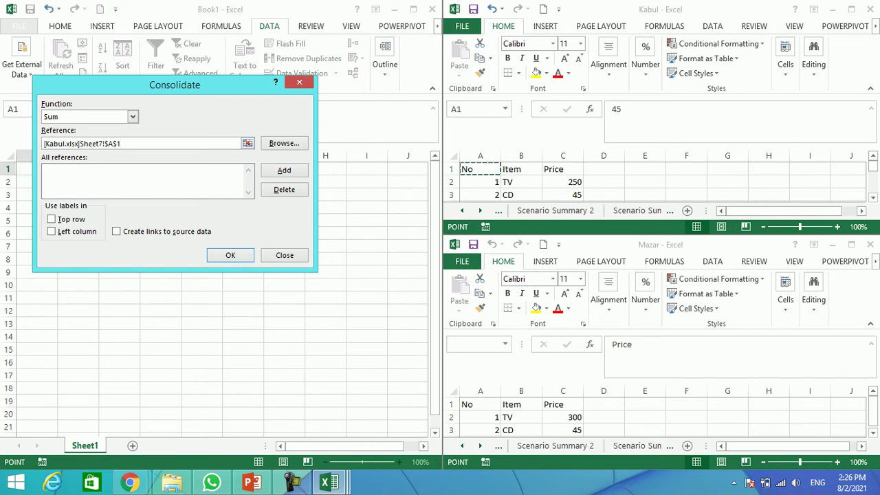
{"action": "left_click_drag", "start_coordinate": [480, 168], "coordinate": [570, 200]}
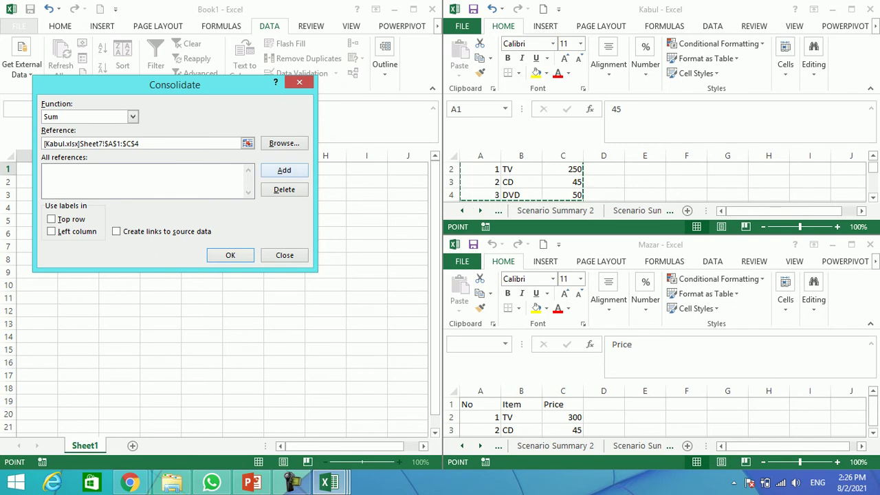
{"action": "left_click", "coordinate": [284, 170]}
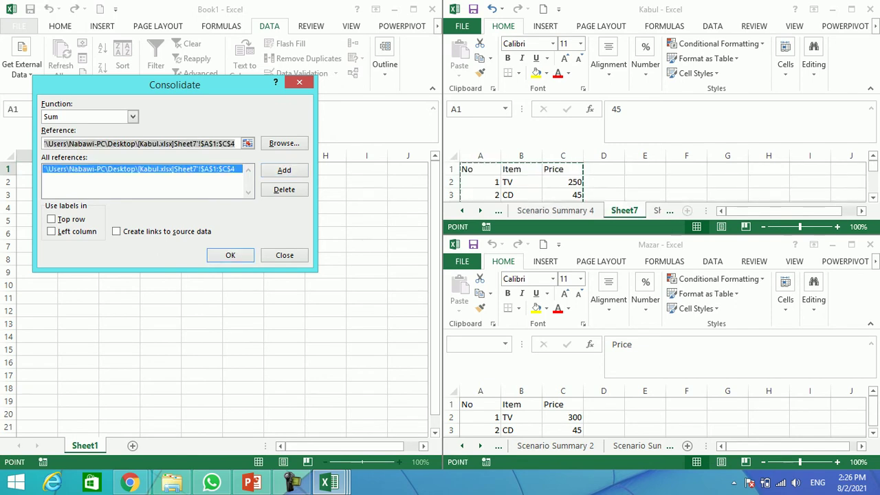
{"action": "left_click", "coordinate": [480, 404]}
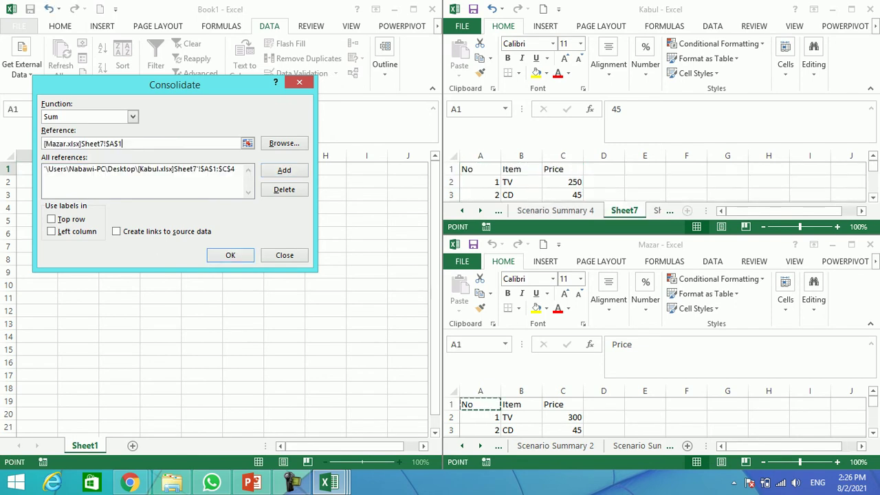
{"action": "left_click_drag", "start_coordinate": [480, 405], "coordinate": [570, 432]}
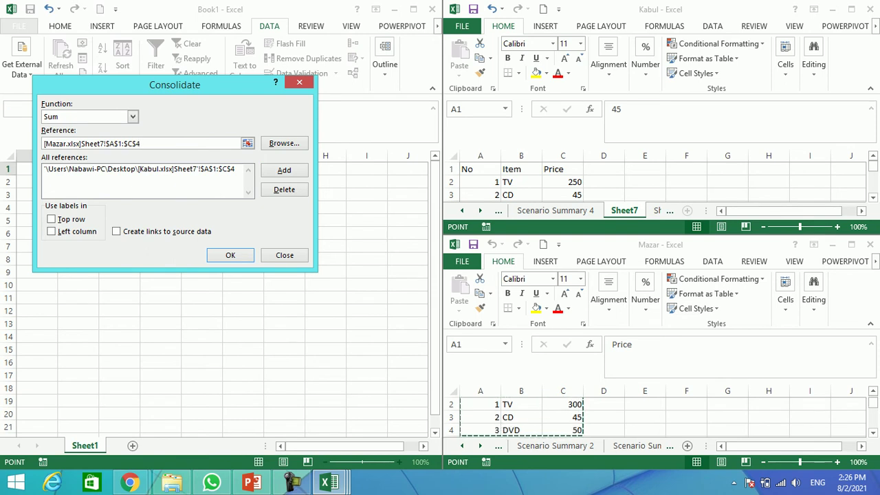
{"action": "left_click", "coordinate": [284, 169]}
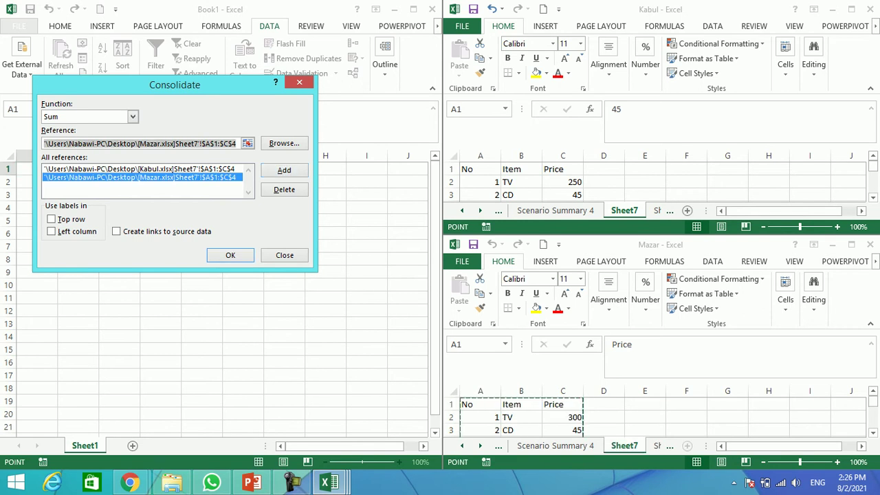
{"action": "left_click_drag", "start_coordinate": [175, 84], "coordinate": [320, 39]}
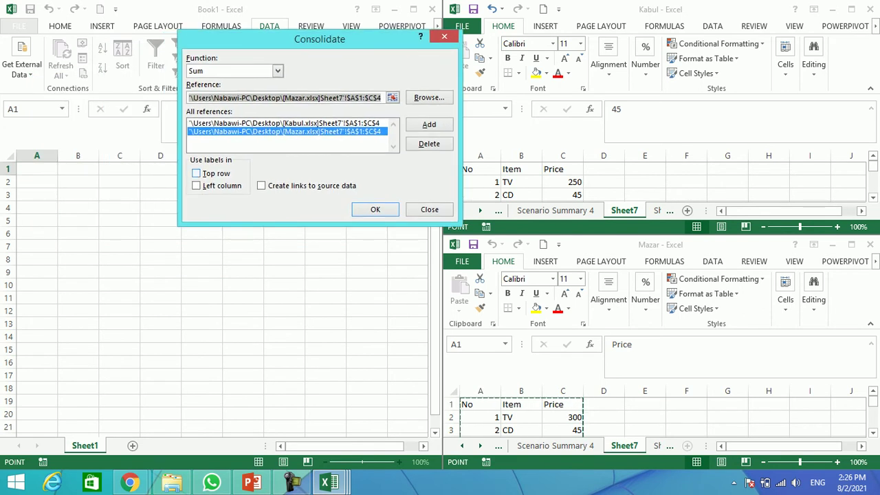
- Enable Top row, Left column and Create links to source data, then consolidate into Book1
{"action": "left_click", "coordinate": [196, 173]}
{"action": "left_click", "coordinate": [196, 186]}
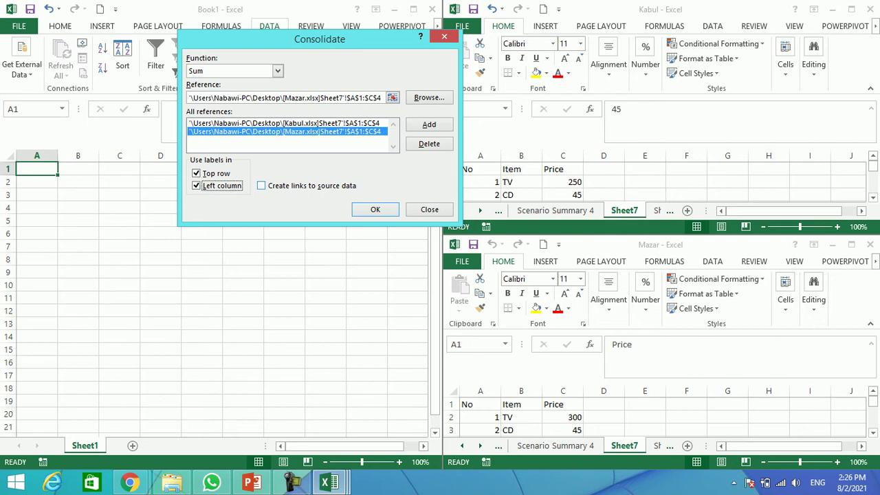
{"action": "left_click", "coordinate": [261, 186]}
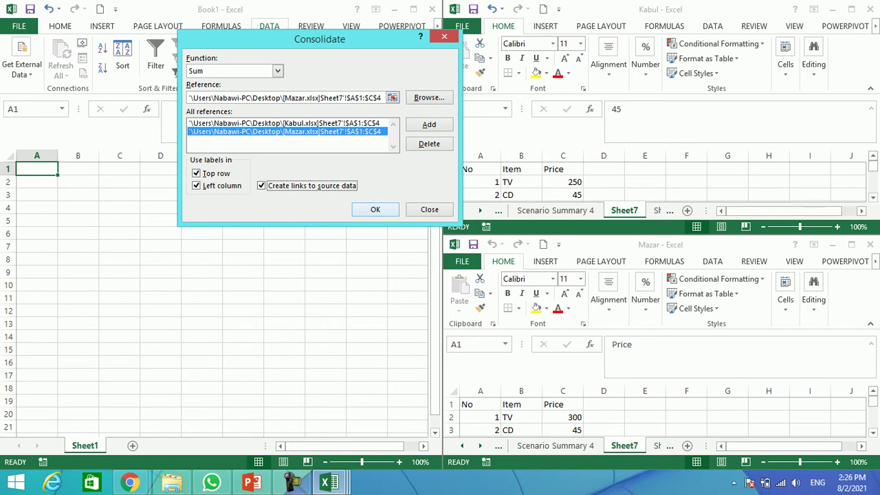
{"action": "left_click", "coordinate": [375, 209]}
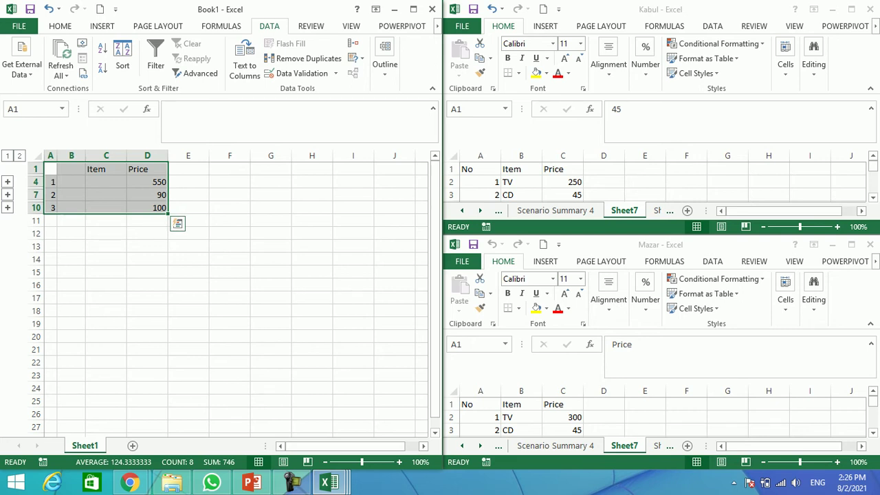
- Enter the item names Tv, Cd and DVD in C4, C7 and C10 beside the totals
{"action": "left_click", "coordinate": [105, 169]}
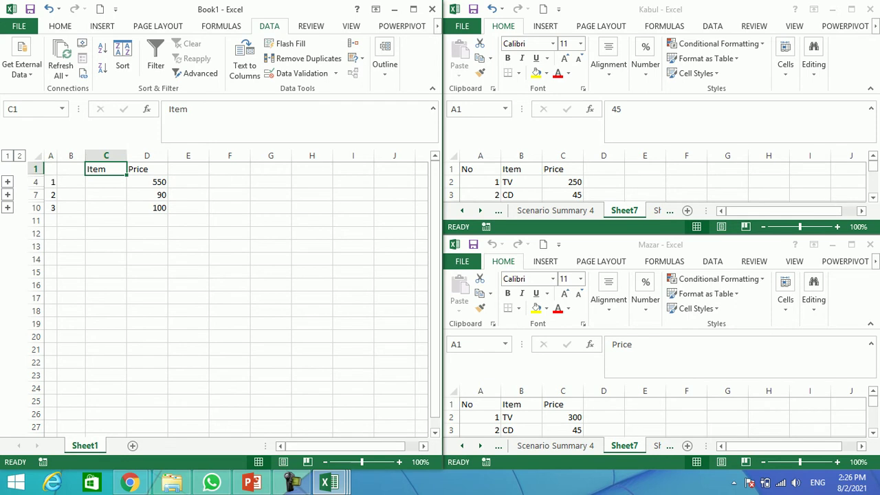
{"action": "left_click", "coordinate": [106, 182]}
{"action": "type", "text": "Tv"}
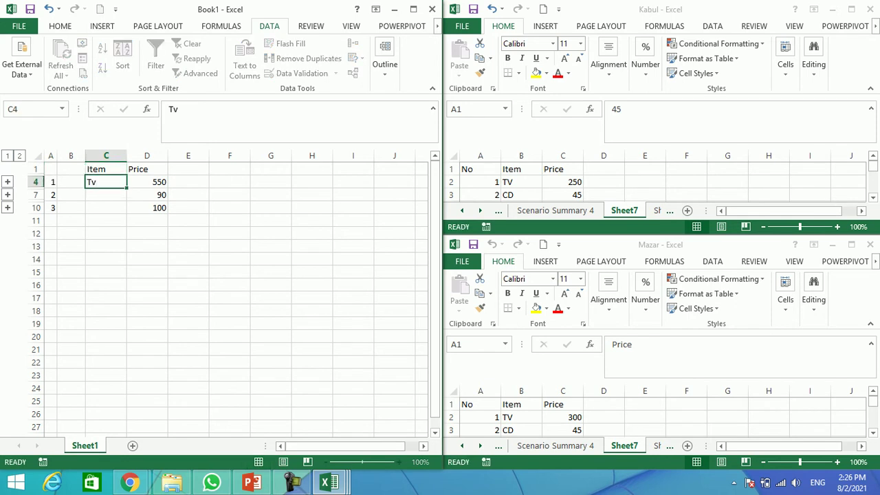
{"action": "key", "text": "Return"}
{"action": "type", "text": "Cd"}
{"action": "key", "text": "Return"}
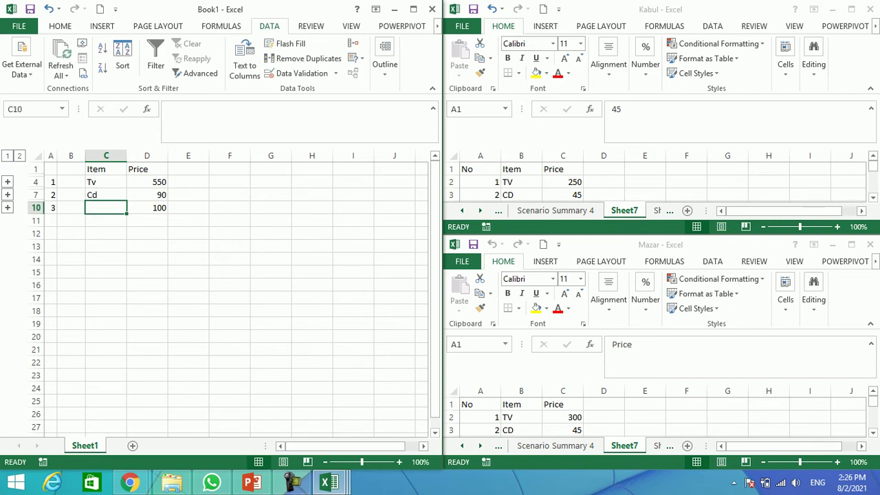
{"action": "type", "text": "DVD"}
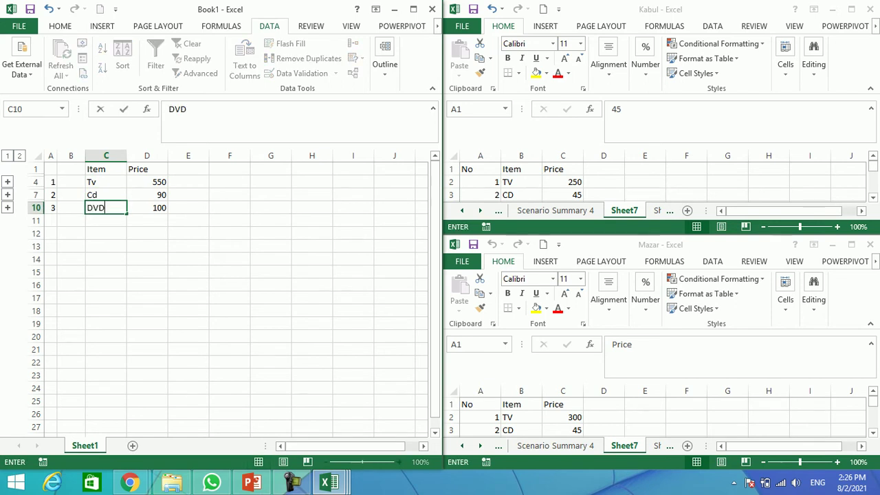
{"action": "left_click", "coordinate": [147, 182]}
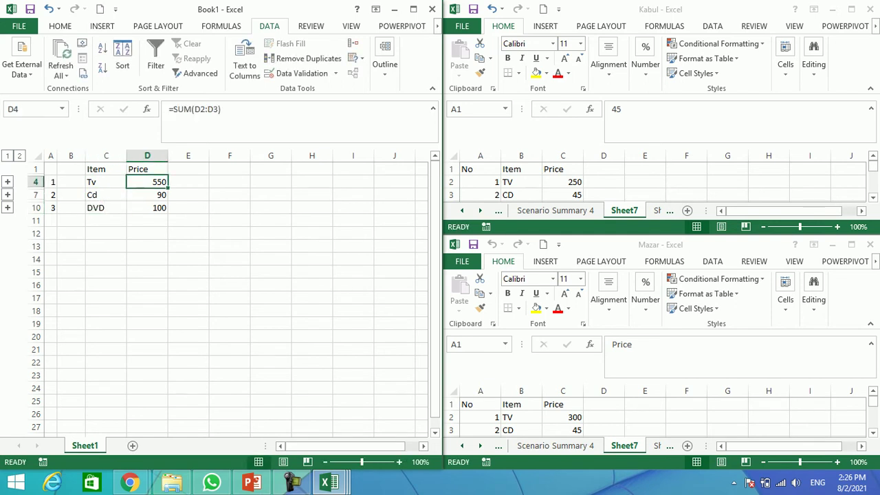
- Expand the Tv, Cd and DVD outline groups to reveal their Kabul and Mazar detail rows
{"action": "left_click", "coordinate": [8, 181]}
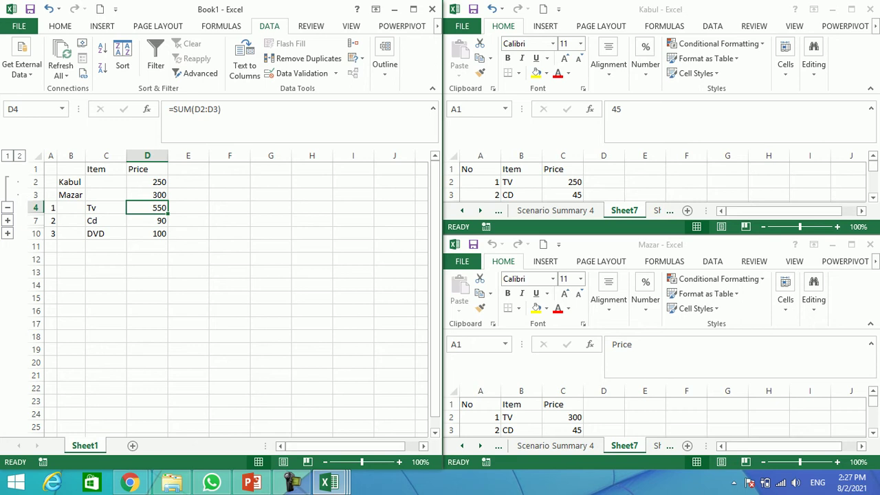
{"action": "left_click", "coordinate": [7, 220]}
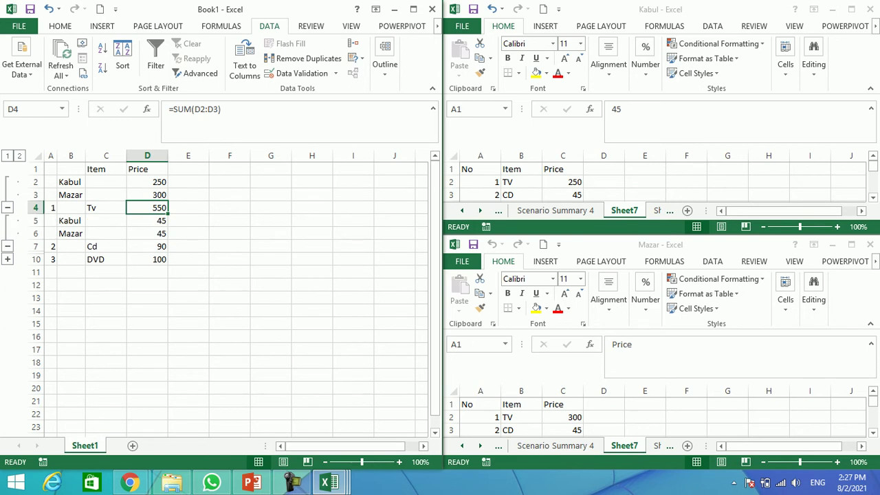
{"action": "left_click", "coordinate": [7, 246]}
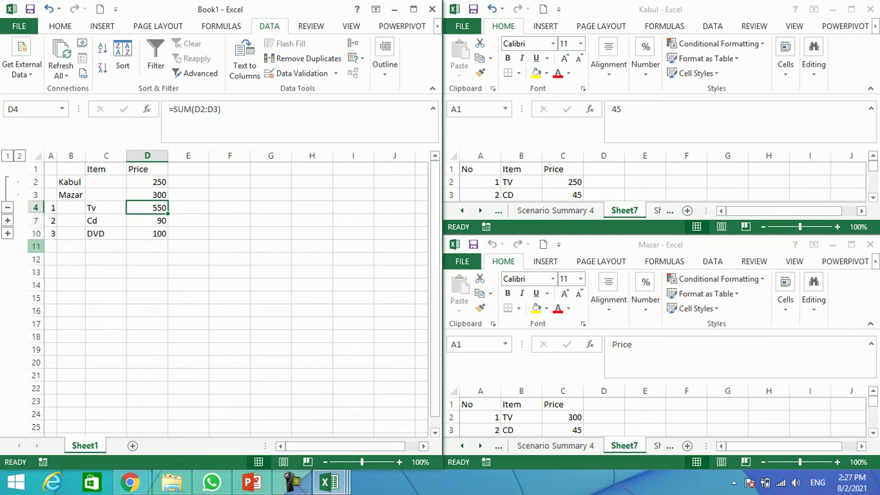
{"action": "left_click", "coordinate": [7, 220]}
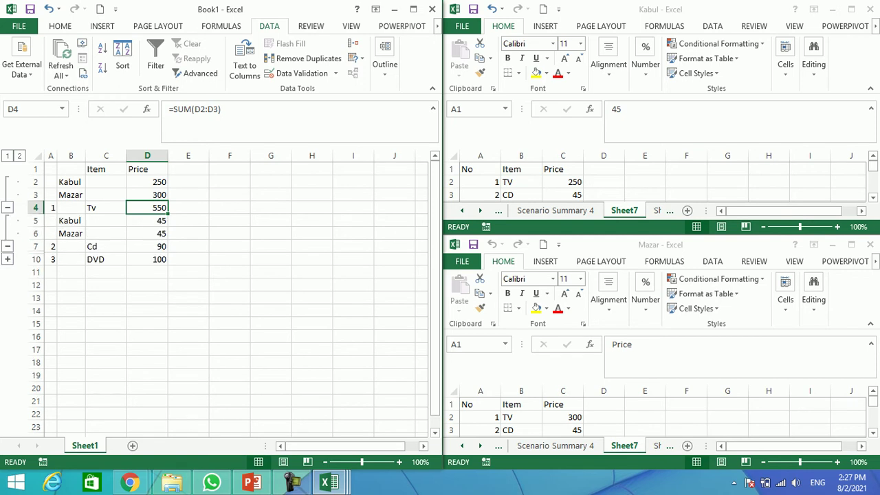
{"action": "left_click", "coordinate": [6, 259]}
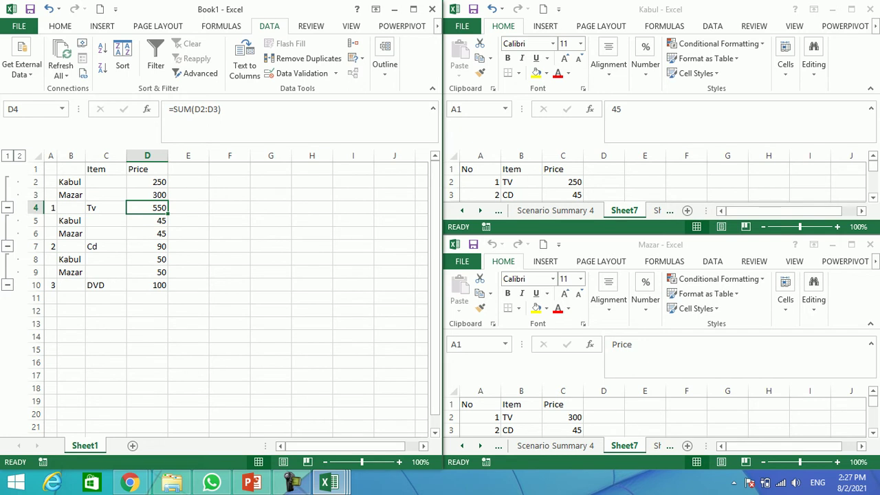
{"action": "left_click", "coordinate": [562, 194]}
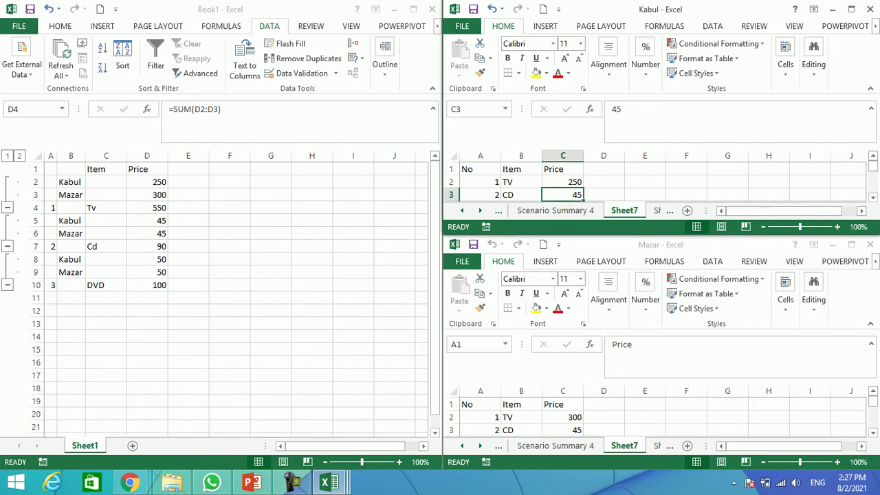
- Set Kabul's CD price to 50 and inspect the link formulas in Book1 D8 and D9
{"action": "type", "text": "50"}
{"action": "key", "text": "Return"}
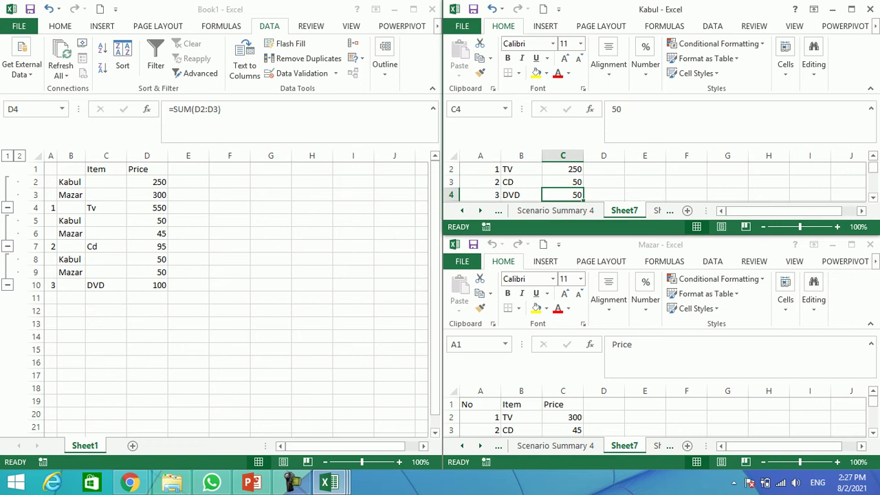
{"action": "left_click", "coordinate": [160, 272]}
{"action": "double_click", "coordinate": [160, 272]}
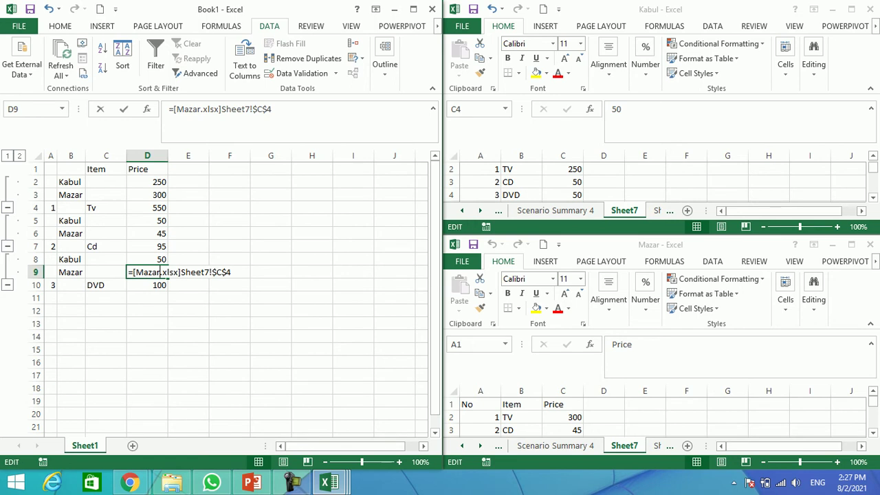
{"action": "left_click", "coordinate": [159, 259]}
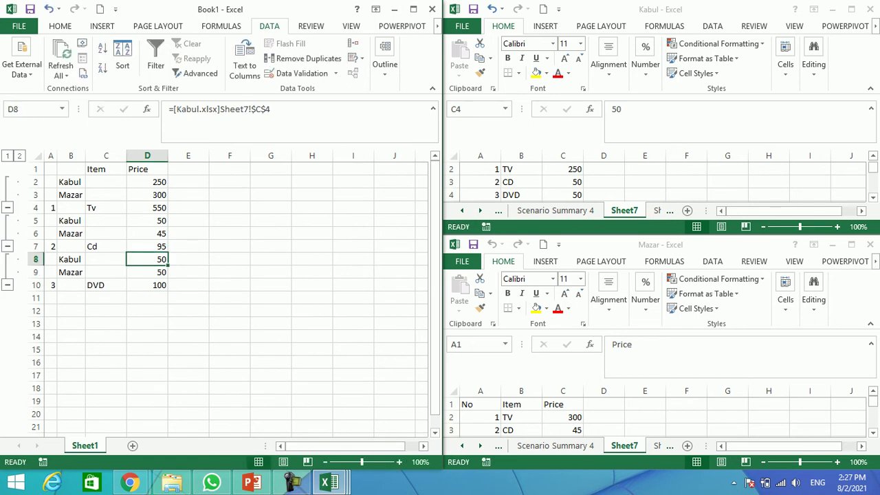
- Change Mazar's DVD price in cell C4 to 60
{"action": "left_click", "coordinate": [563, 405]}
{"action": "key", "text": "Down"}
{"action": "key", "text": "Down"}
{"action": "key", "text": "Down"}
{"action": "left_click", "coordinate": [562, 404]}
{"action": "left_click", "coordinate": [562, 417]}
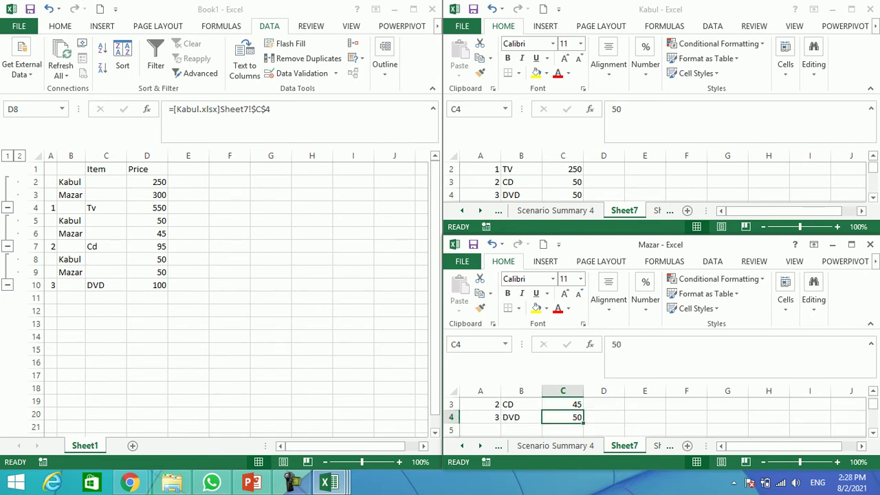
{"action": "type", "text": "60"}
{"action": "key", "text": "ctrl+Return"}
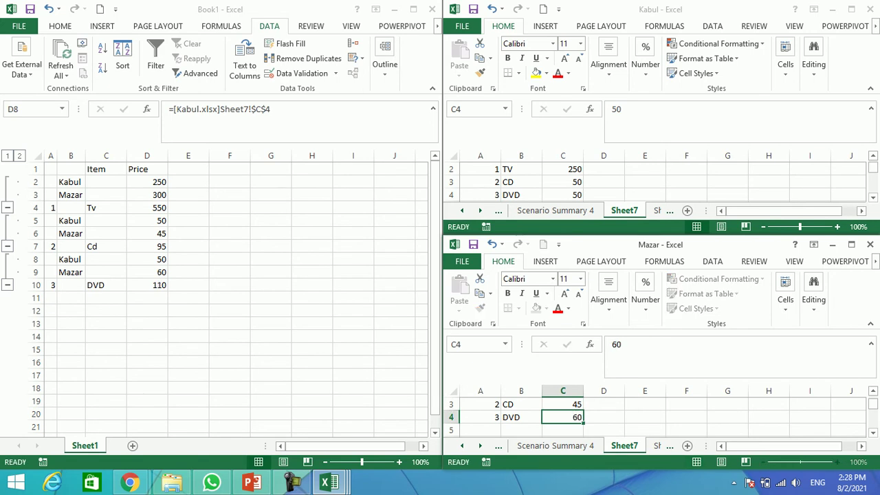
{"action": "left_click", "coordinate": [562, 429]}
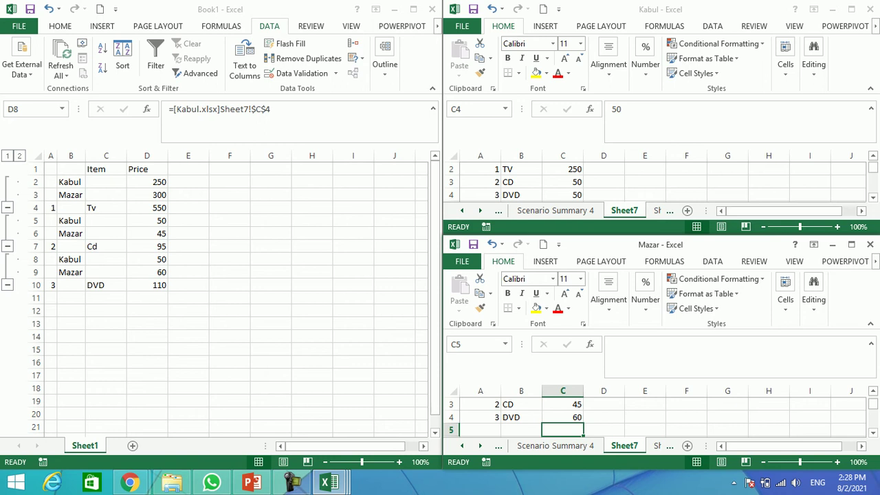
- Close the Book1 workbook without saving
{"action": "key", "text": "alt+Tab"}
{"action": "key", "text": "ctrl+w"}
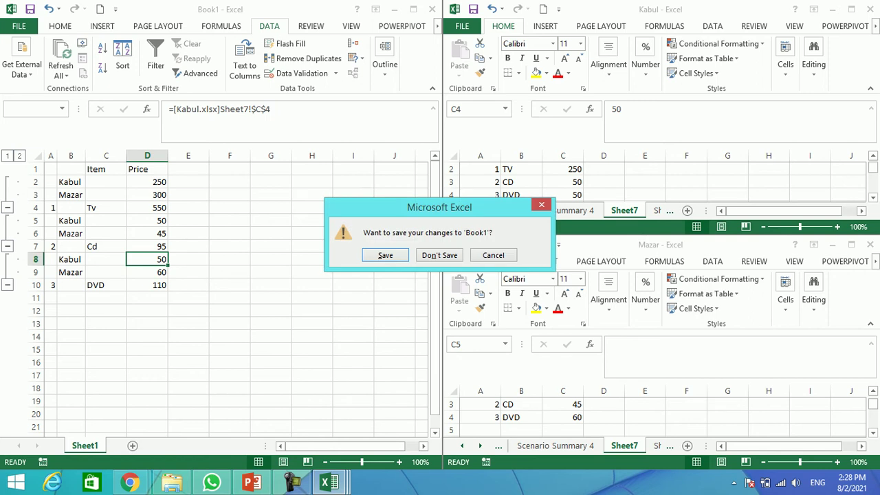
{"action": "key", "text": "Tab"}
{"action": "key", "text": "Return"}
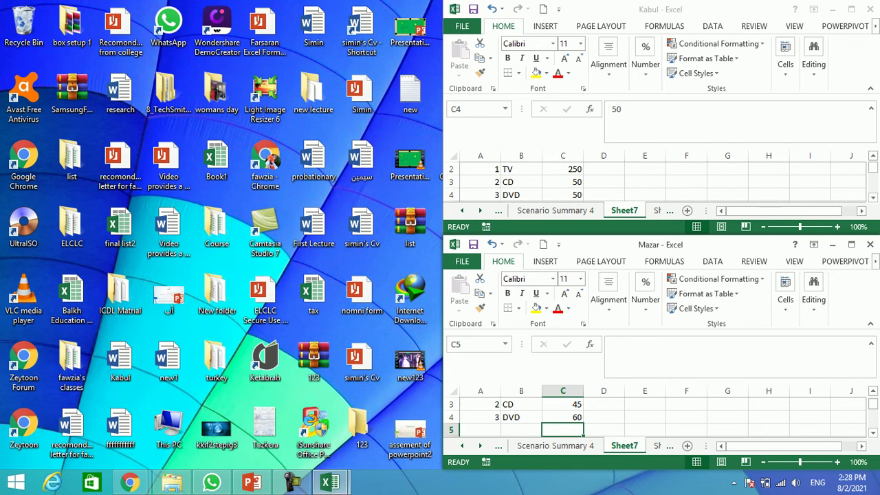
- Close the Mazar workbook saving its changes, then close the Kabul workbook
{"action": "key", "text": "alt+Tab"}
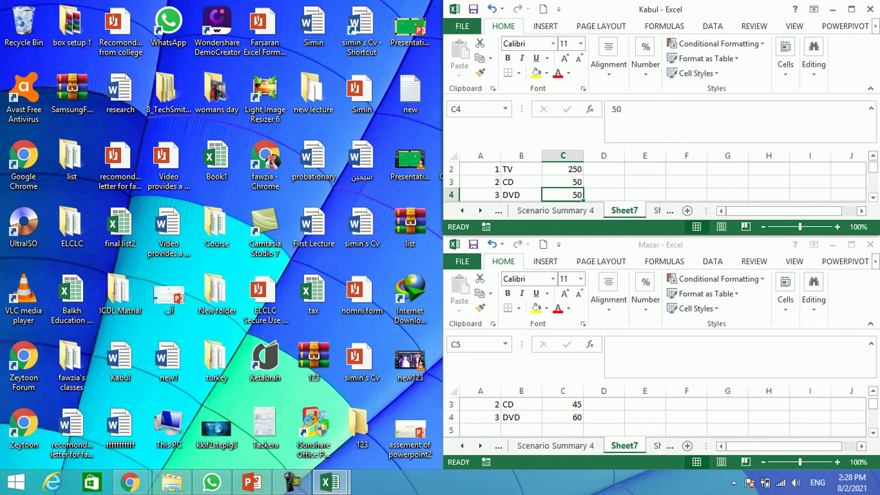
{"action": "right_click", "coordinate": [330, 483]}
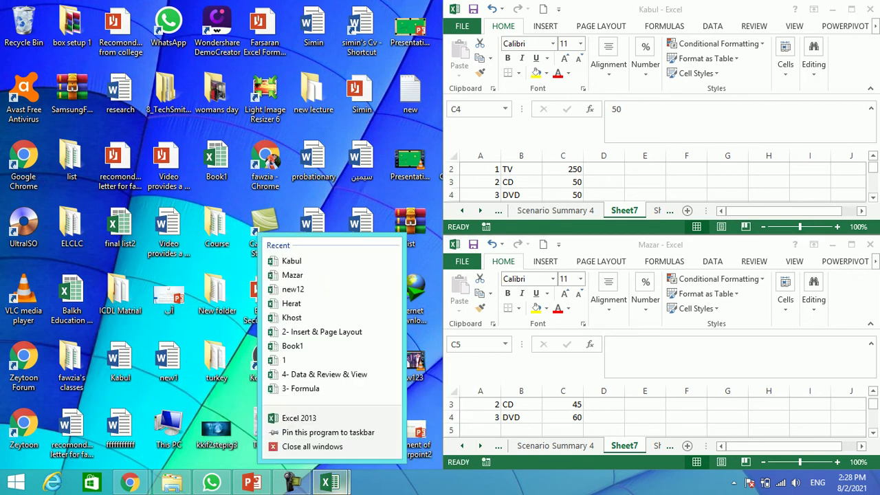
{"action": "left_click", "coordinate": [563, 430]}
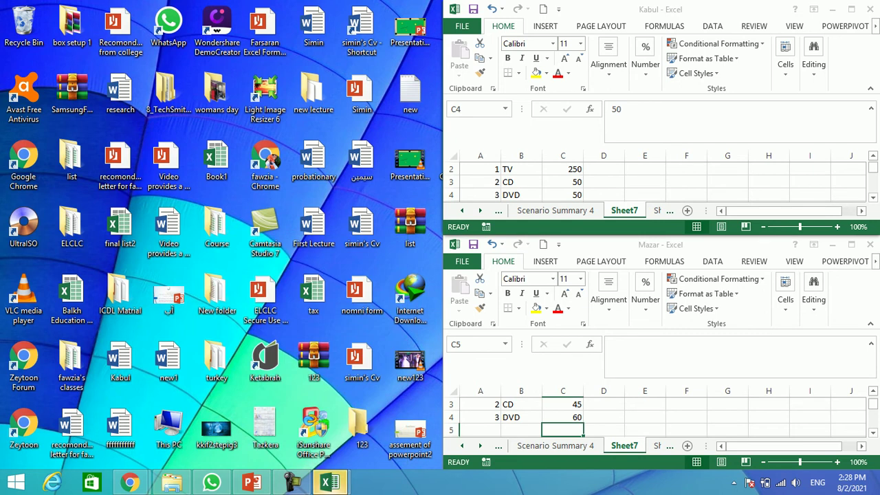
{"action": "mouse_move", "coordinate": [330, 483]}
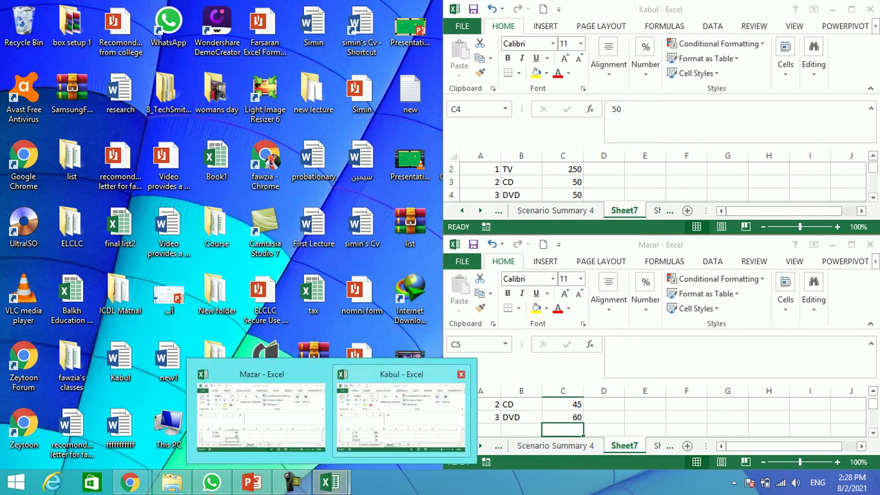
{"action": "left_click", "coordinate": [321, 374]}
{"action": "key", "text": "Return"}
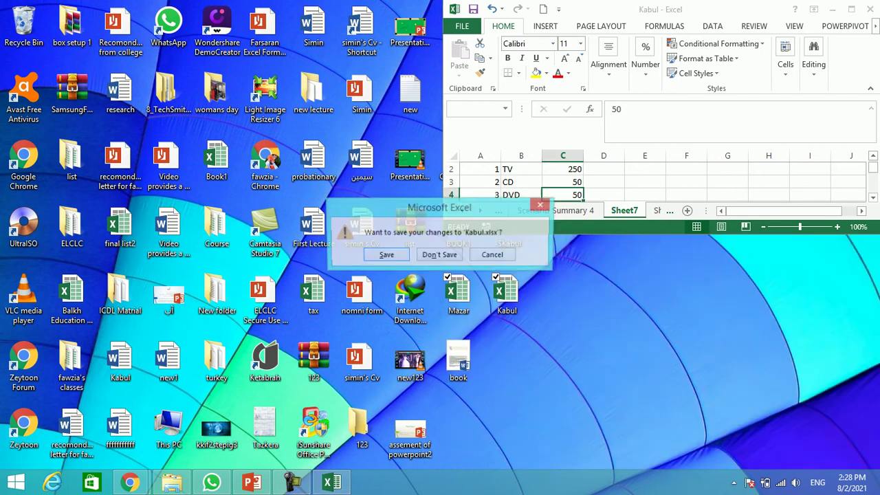
{"action": "key", "text": "Return"}
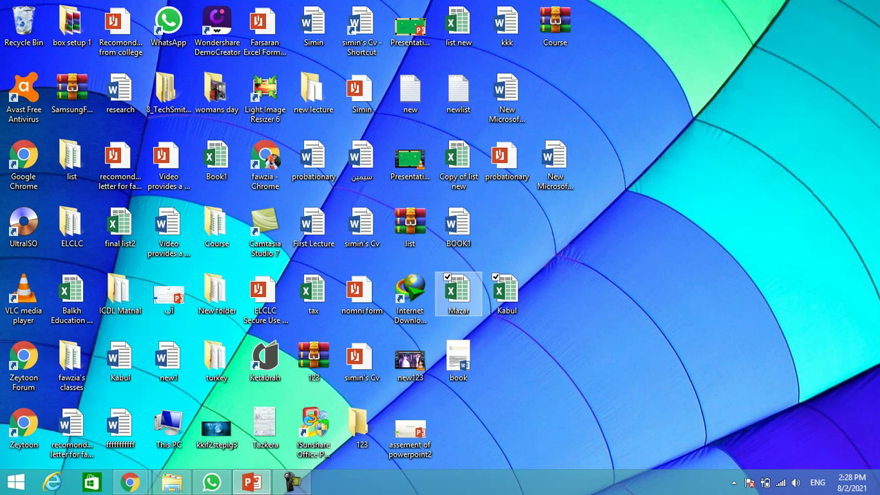
- Duplicate the Mazar and Kabul workbook files on the desktop
{"action": "left_click", "coordinate": [458, 292]}
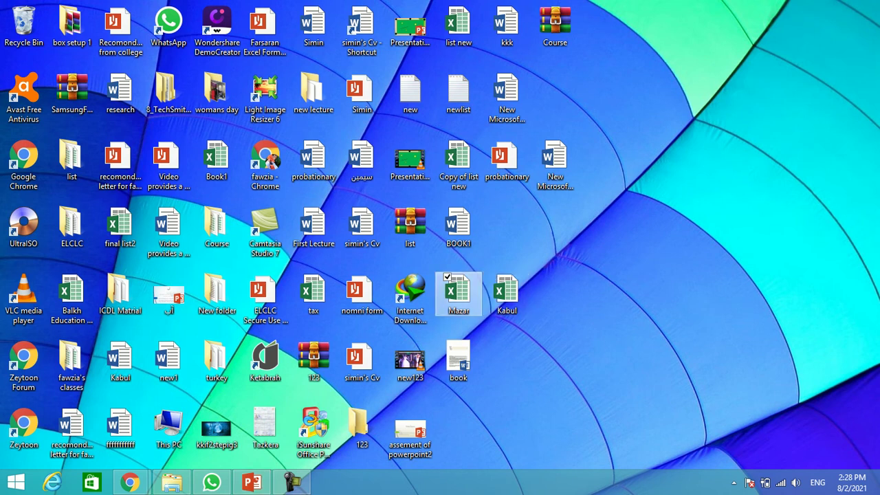
{"action": "left_click", "coordinate": [458, 293], "text": "ctrl"}
{"action": "left_click", "coordinate": [458, 292]}
{"action": "left_click", "coordinate": [507, 292], "text": "ctrl"}
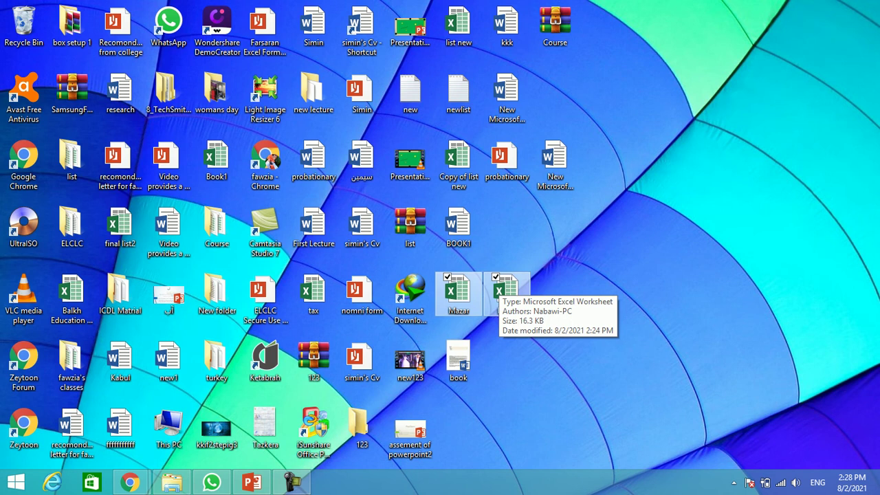
{"action": "key", "text": "ctrl+v"}
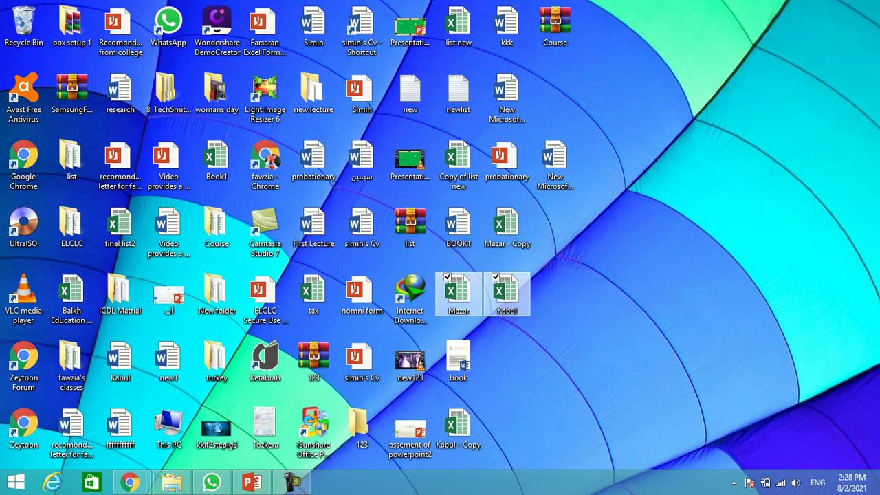
- Rename the Mazar copy to Herat and the Kabul copy to Khost
{"action": "left_click", "coordinate": [506, 226]}
{"action": "right_click", "coordinate": [498, 203]}
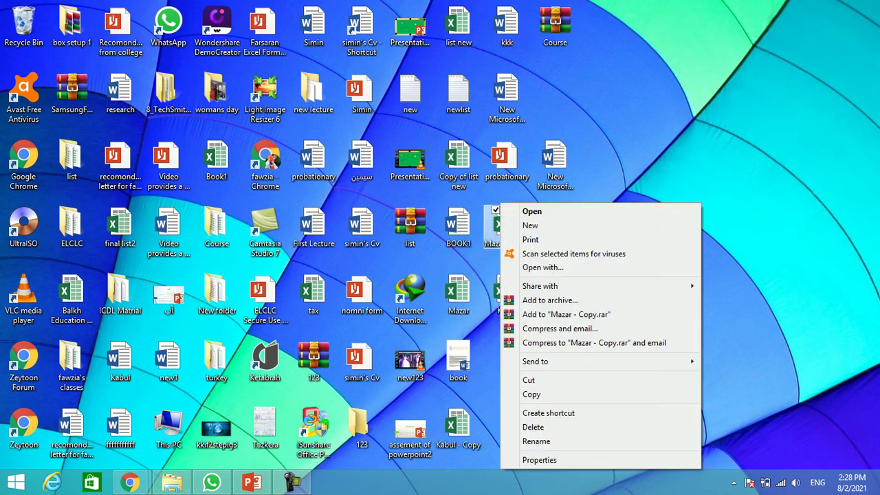
{"action": "left_click", "coordinate": [523, 440]}
{"action": "type", "text": "Herat"}
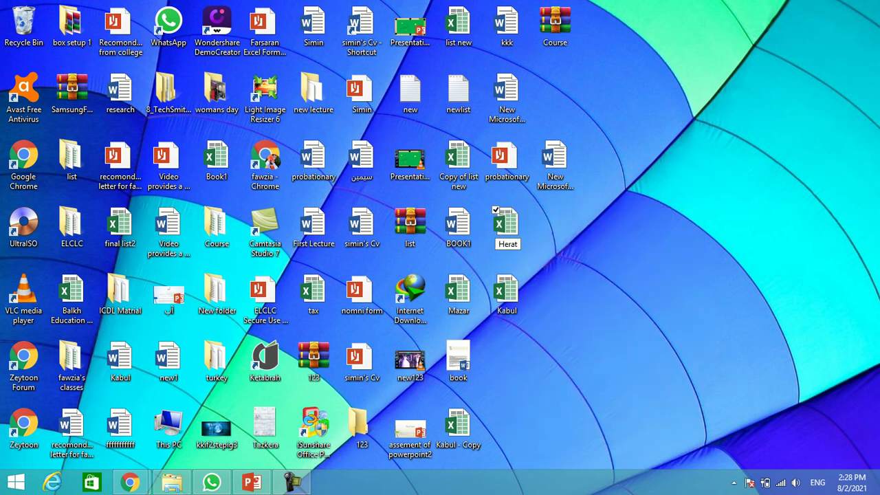
{"action": "key", "text": "Return"}
{"action": "right_click", "coordinate": [469, 424]}
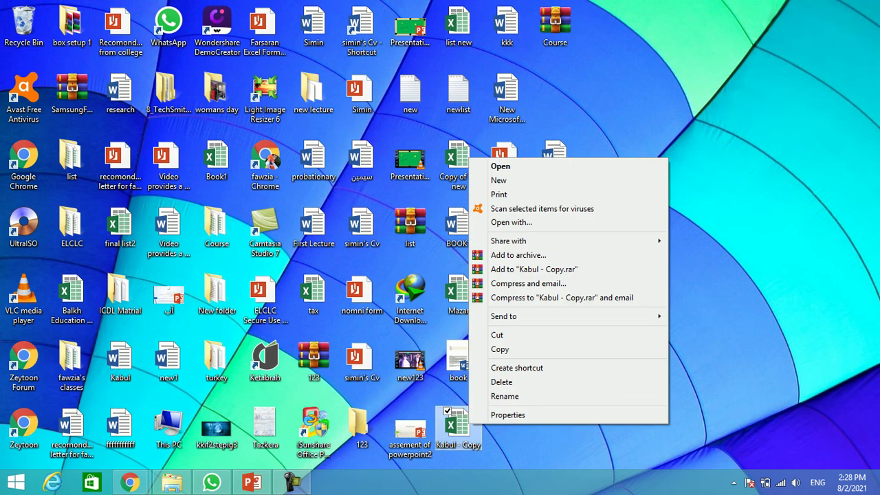
{"action": "left_click", "coordinate": [509, 396]}
{"action": "type", "text": "Khost"}
{"action": "key", "text": "Return"}
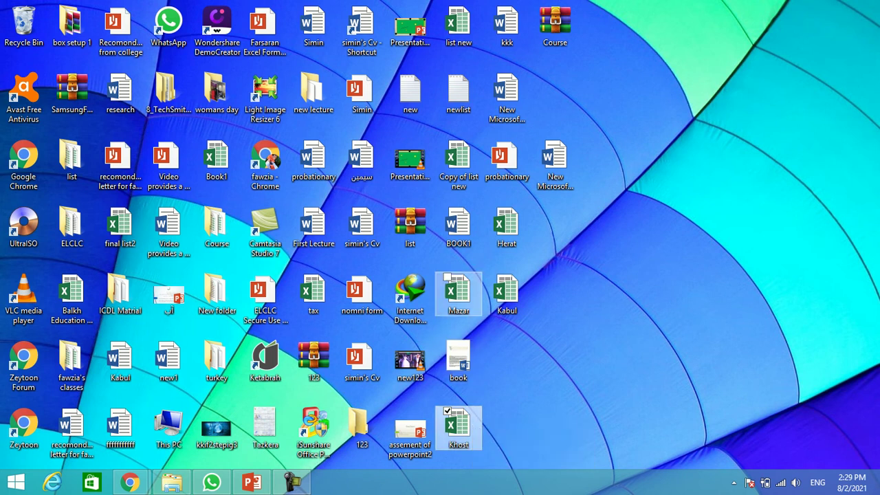
- Select all four city workbooks and open them together in Excel
{"action": "left_click", "coordinate": [457, 294], "text": "ctrl"}
{"action": "left_click", "coordinate": [506, 294], "text": "ctrl"}
{"action": "left_click", "coordinate": [507, 227], "text": "ctrl"}
{"action": "double_click", "coordinate": [507, 226]}
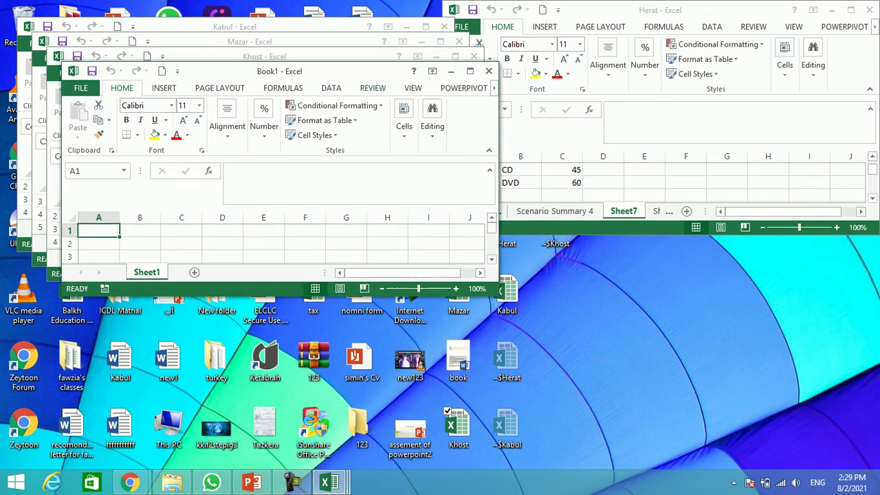
- Tile all open workbook windows across the screen with Arrange All
{"action": "key", "text": "alt+r"}
{"action": "key", "text": "alt+w"}
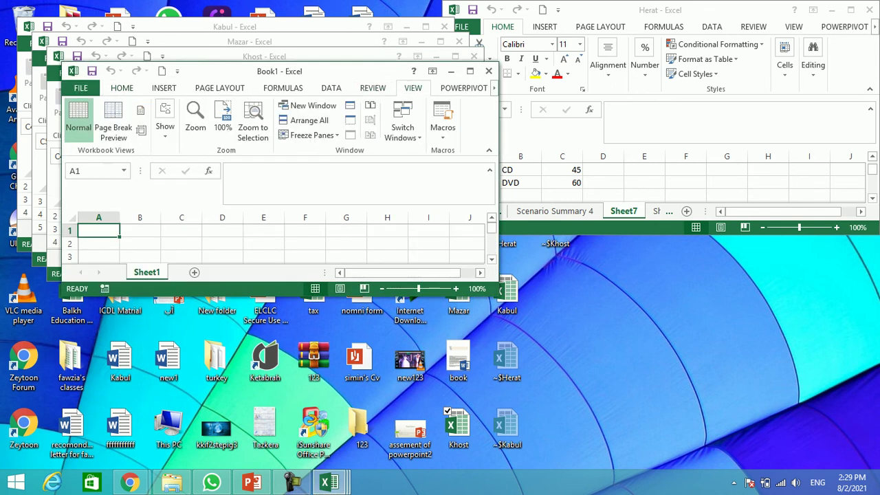
{"action": "key", "text": "a"}
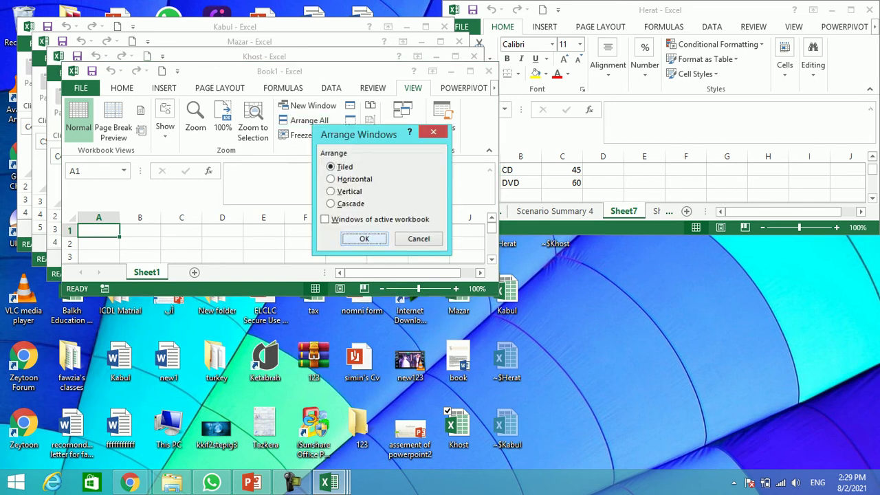
{"action": "key", "text": "Return"}
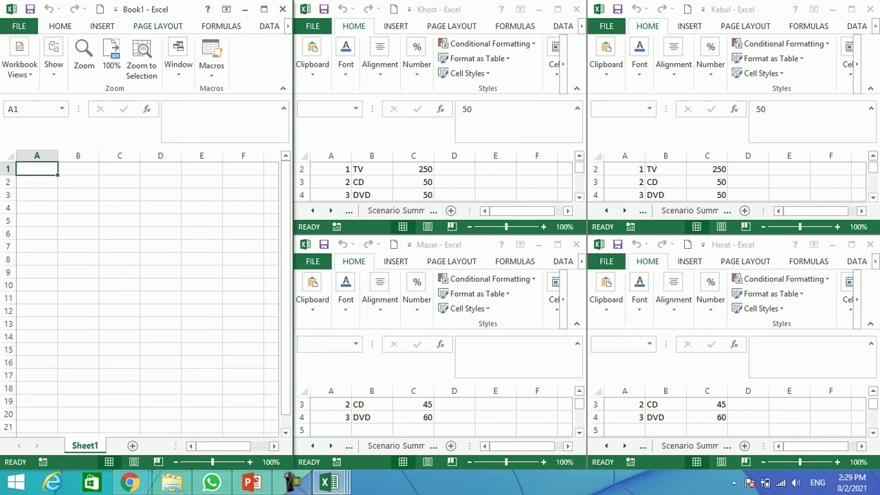
- Open the Consolidate dialog from Data > Data Tools in Book1
{"action": "left_click", "coordinate": [269, 26]}
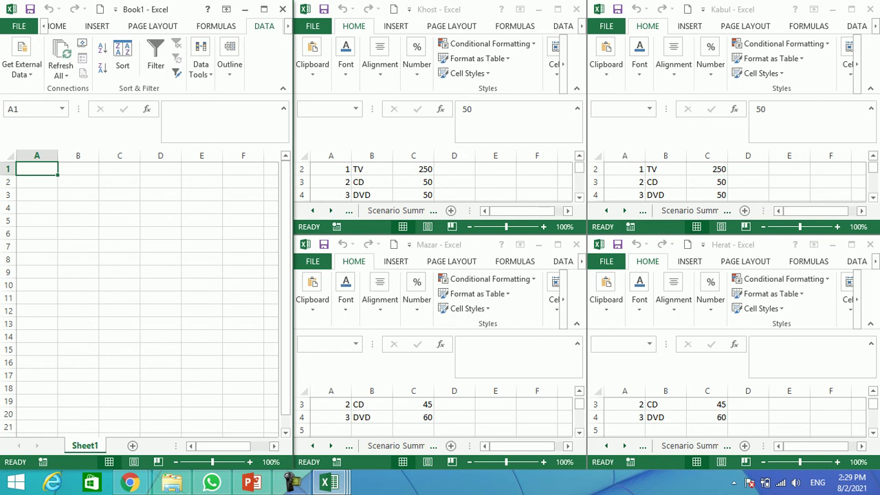
{"action": "left_click", "coordinate": [230, 65]}
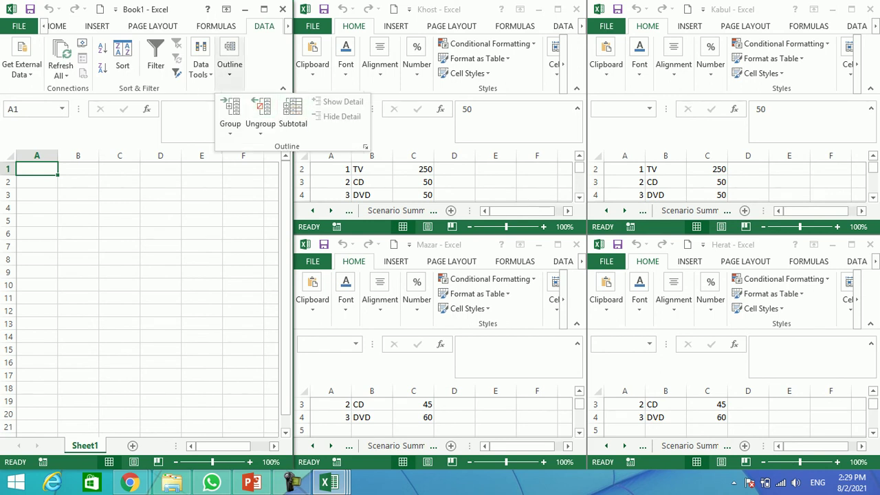
{"action": "left_click", "coordinate": [201, 65]}
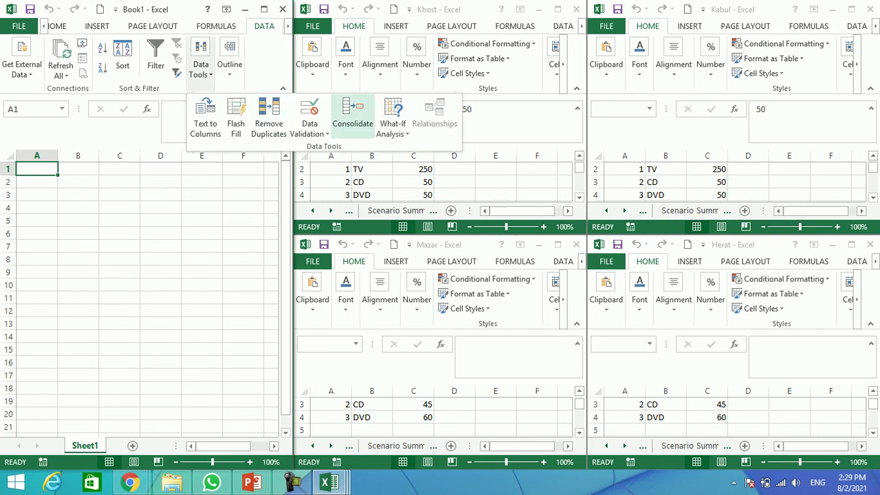
{"action": "left_click", "coordinate": [352, 116]}
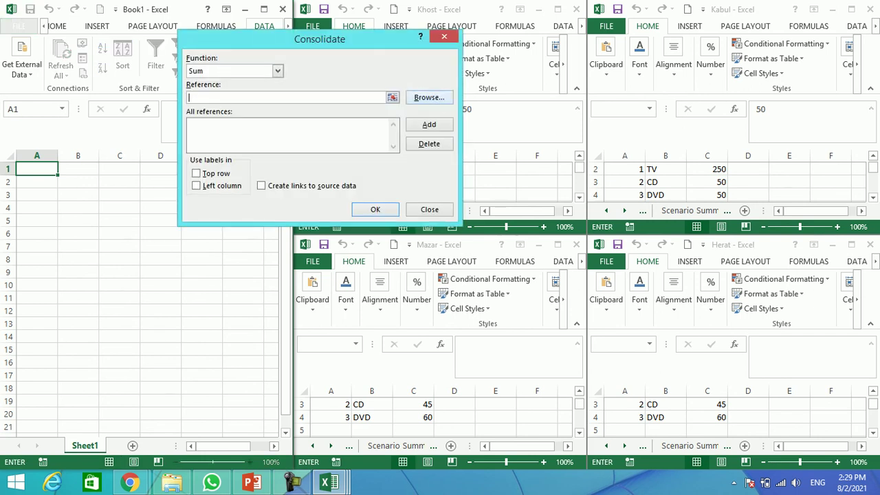
{"action": "left_click", "coordinate": [37, 182]}
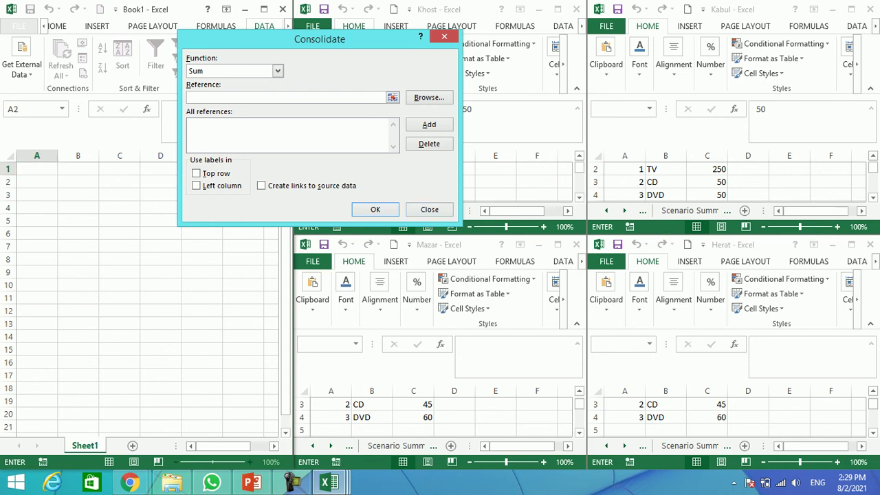
- Add the Kabul and Mazar price ranges as consolidation references
{"action": "left_click", "coordinate": [625, 169]}
{"action": "left_click_drag", "start_coordinate": [625, 168], "coordinate": [715, 168]}
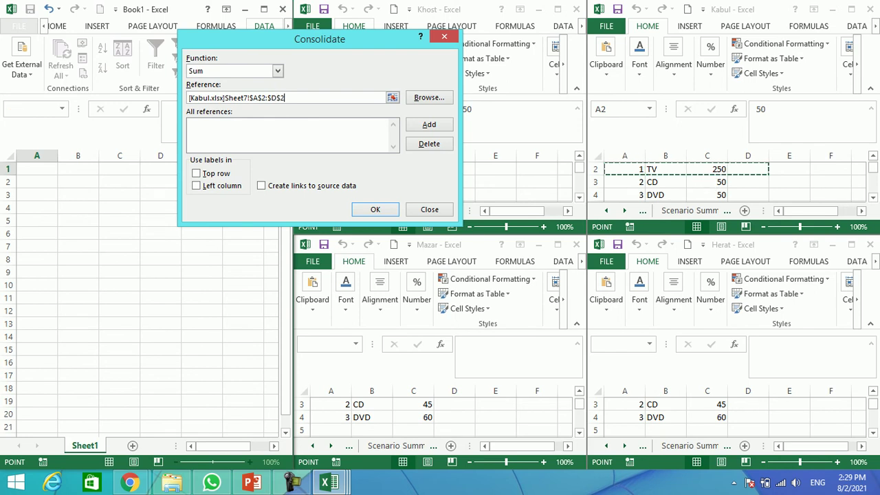
{"action": "mouse_move", "coordinate": [718, 171]}
{"action": "left_mouse_down"}
{"action": "mouse_move", "coordinate": [743, 210]}
{"action": "mouse_move", "coordinate": [719, 186]}
{"action": "left_mouse_up"}
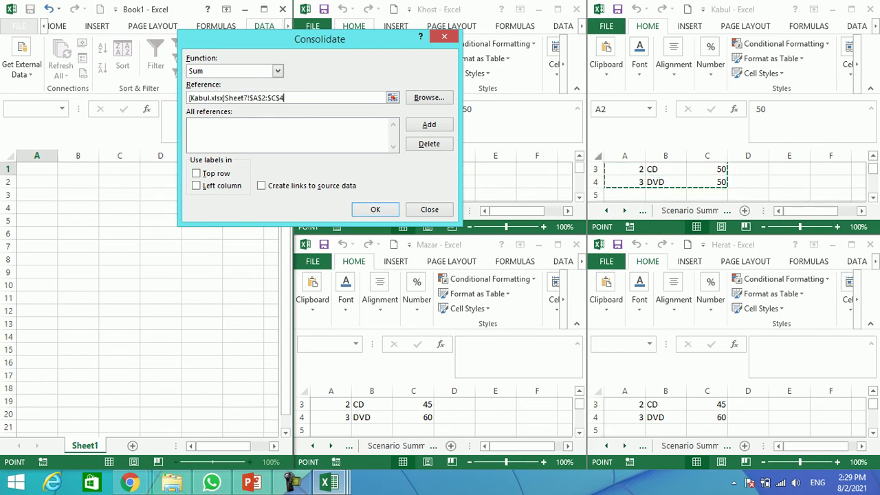
{"action": "left_click", "coordinate": [429, 124]}
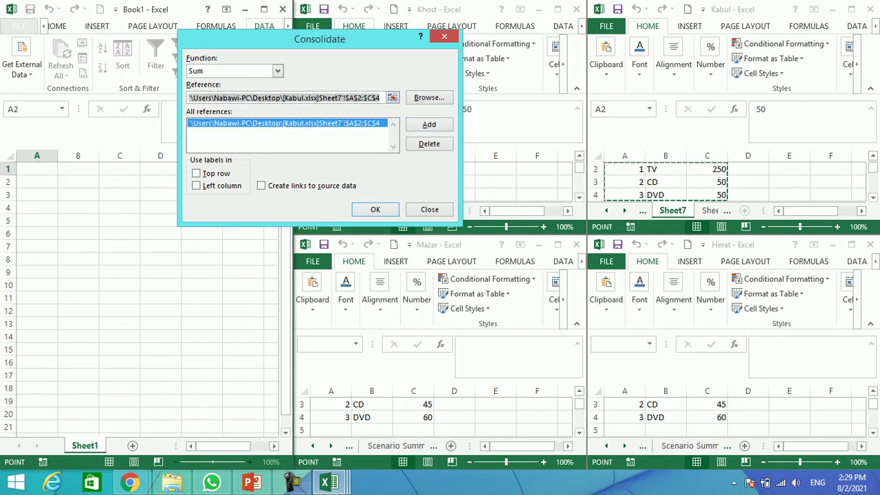
{"action": "left_click", "coordinate": [331, 417]}
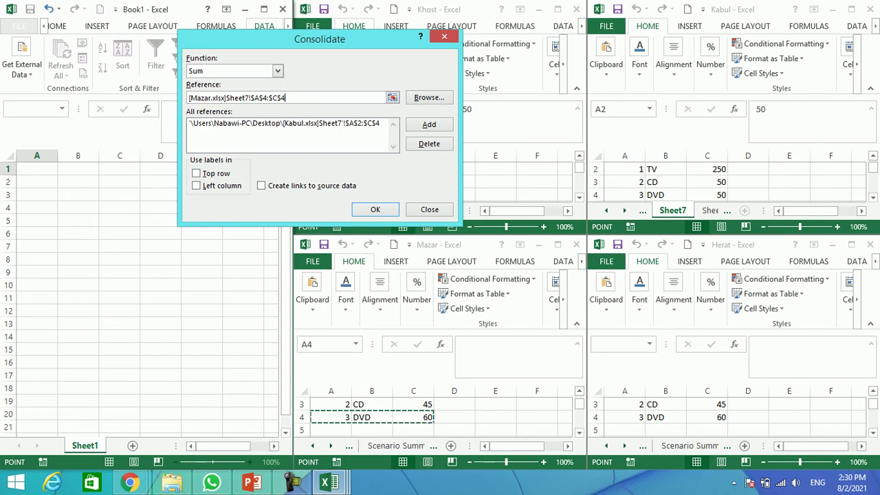
{"action": "left_click_drag", "start_coordinate": [371, 417], "coordinate": [414, 404]}
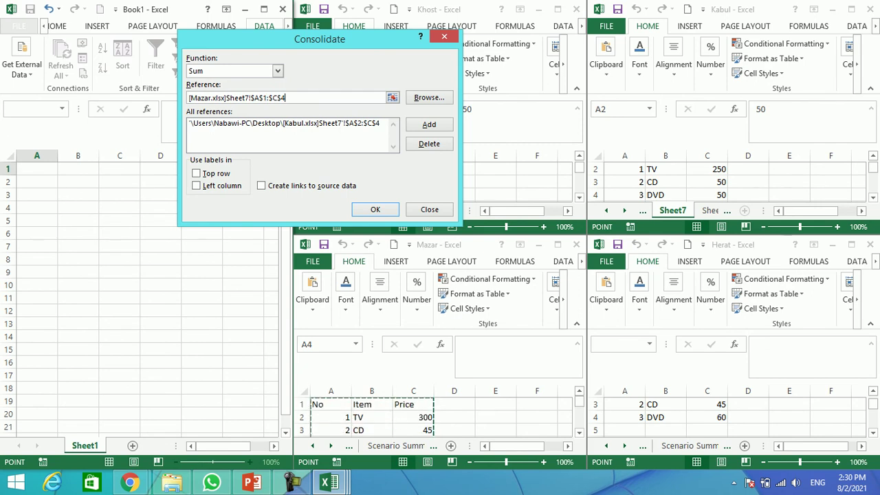
{"action": "key", "text": "alt+a"}
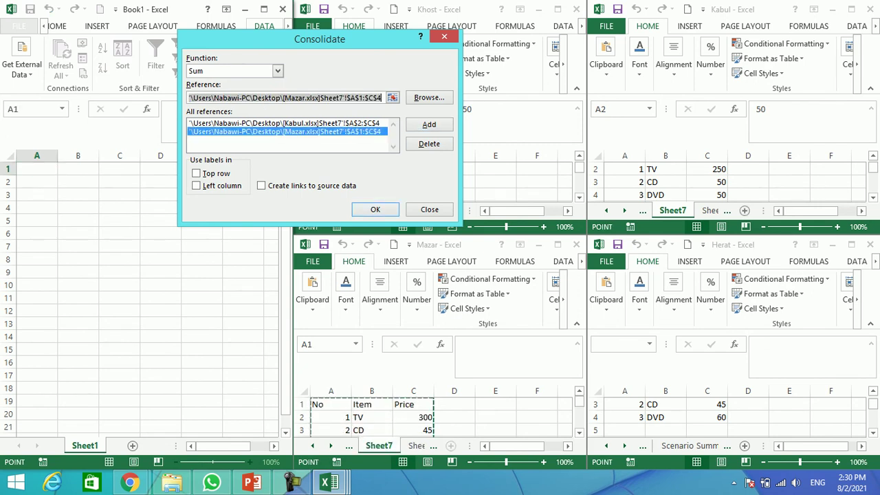
- Add the Herat and Khost ranges and run the Sum consolidation
{"action": "left_click", "coordinate": [627, 417]}
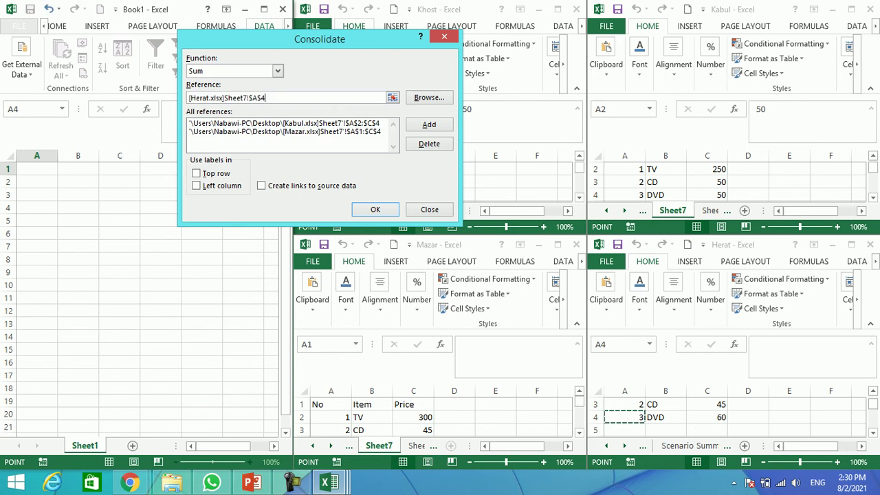
{"action": "left_click_drag", "start_coordinate": [627, 417], "coordinate": [715, 392]}
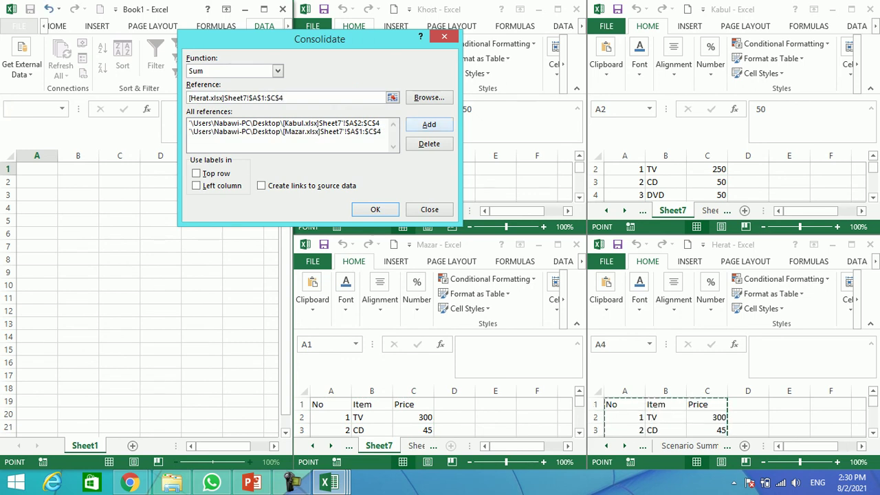
{"action": "left_click", "coordinate": [429, 125]}
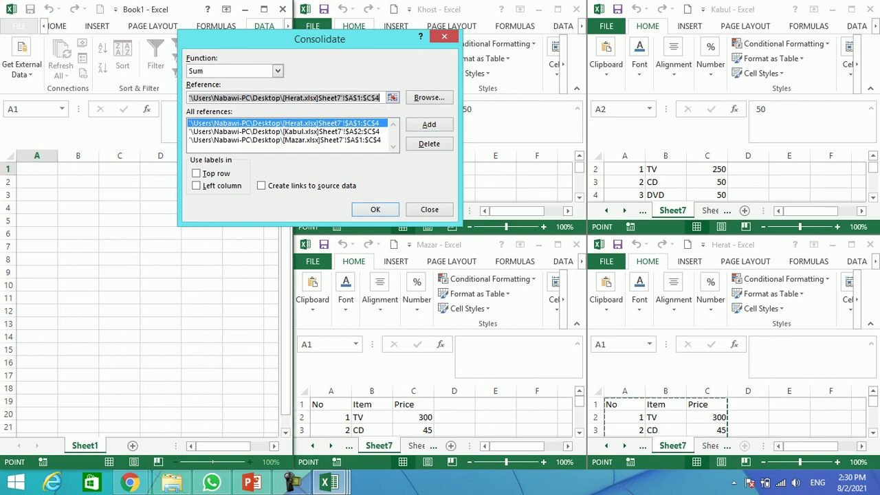
{"action": "left_click_drag", "start_coordinate": [320, 39], "coordinate": [617, 197]}
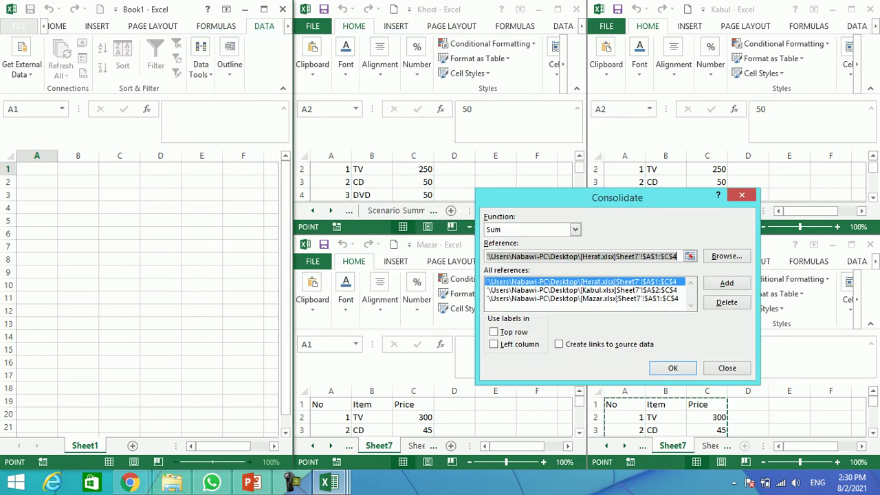
{"action": "left_click", "coordinate": [330, 195]}
{"action": "left_click_drag", "start_coordinate": [331, 195], "coordinate": [414, 169]}
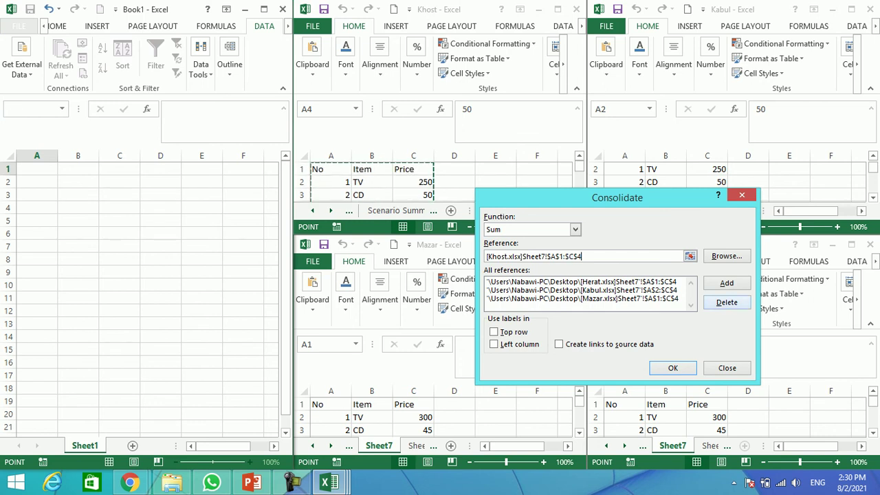
{"action": "left_click", "coordinate": [727, 283]}
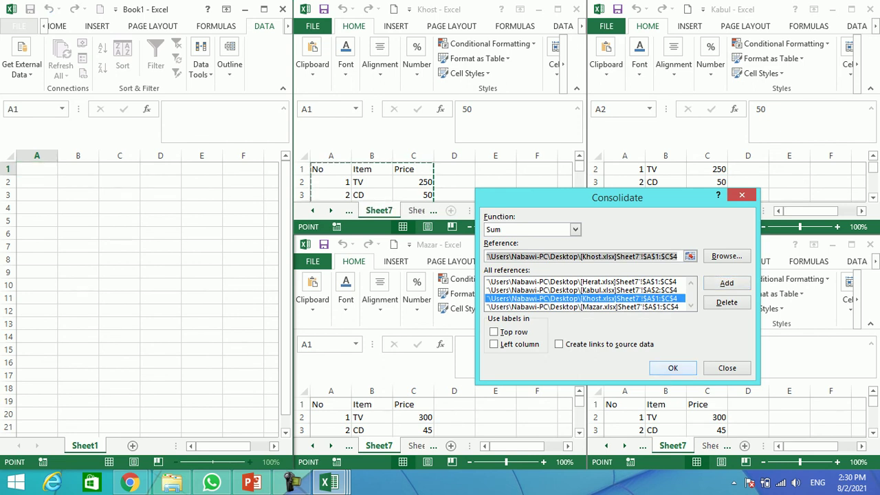
{"action": "left_click", "coordinate": [673, 367]}
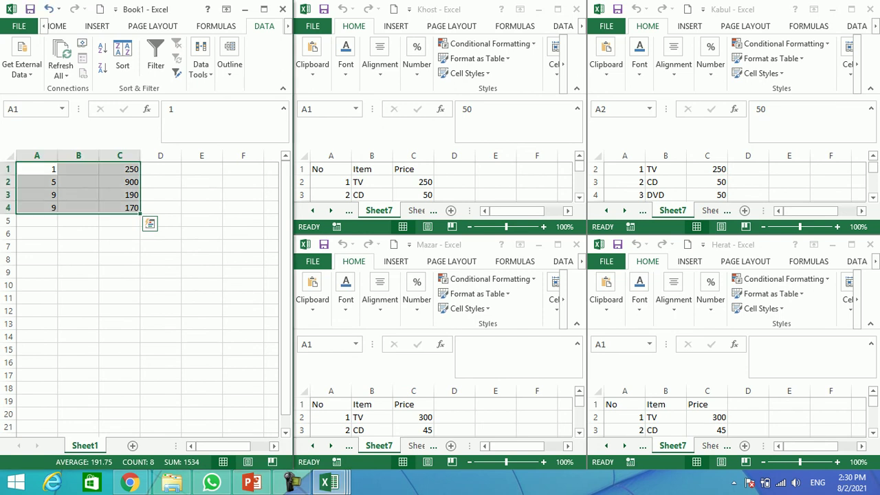
- Type TV, CD and DVD into B1:B3 beside the totals 250, 900 and 190
{"action": "left_click", "coordinate": [37, 169]}
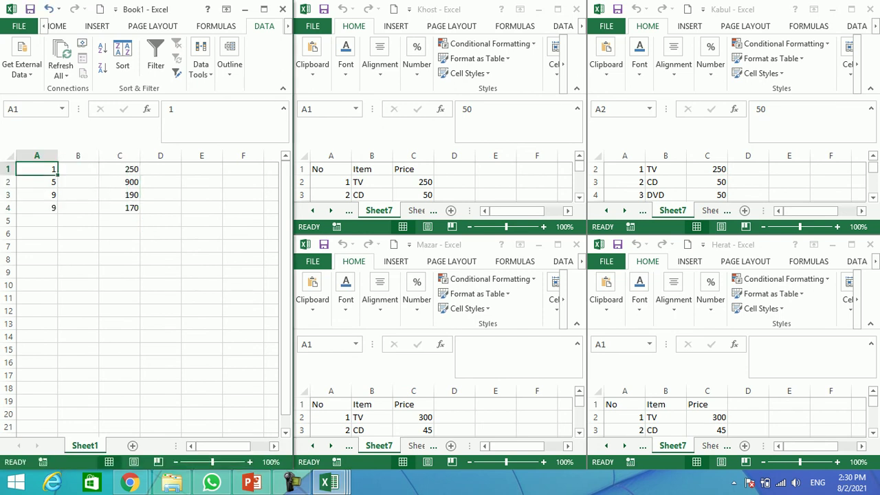
{"action": "mouse_move", "coordinate": [37, 168]}
{"action": "left_mouse_down"}
{"action": "mouse_move", "coordinate": [120, 168]}
{"action": "mouse_move", "coordinate": [120, 181]}
{"action": "left_mouse_up"}
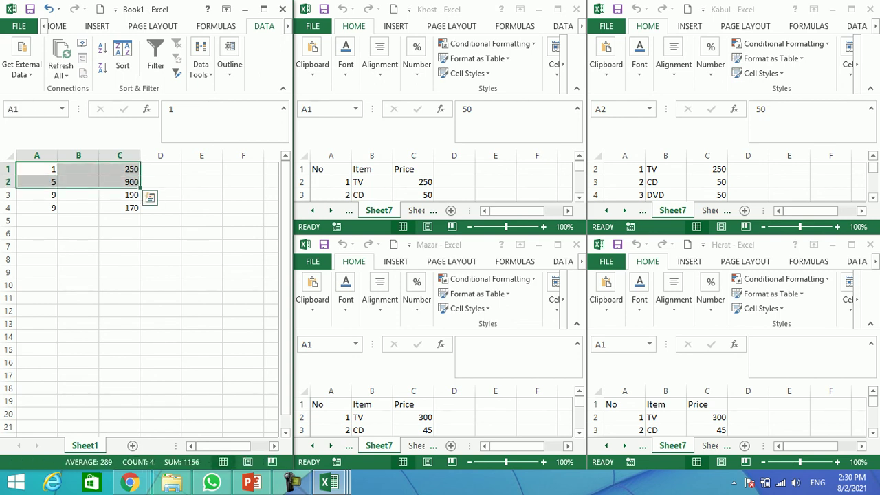
{"action": "left_click", "coordinate": [38, 169]}
{"action": "left_click", "coordinate": [79, 168]}
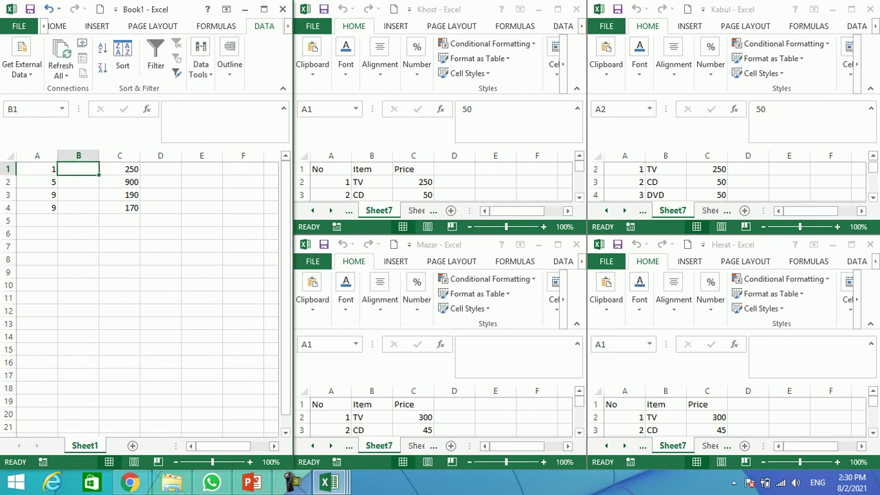
{"action": "type", "text": "TV"}
{"action": "key", "text": "Return"}
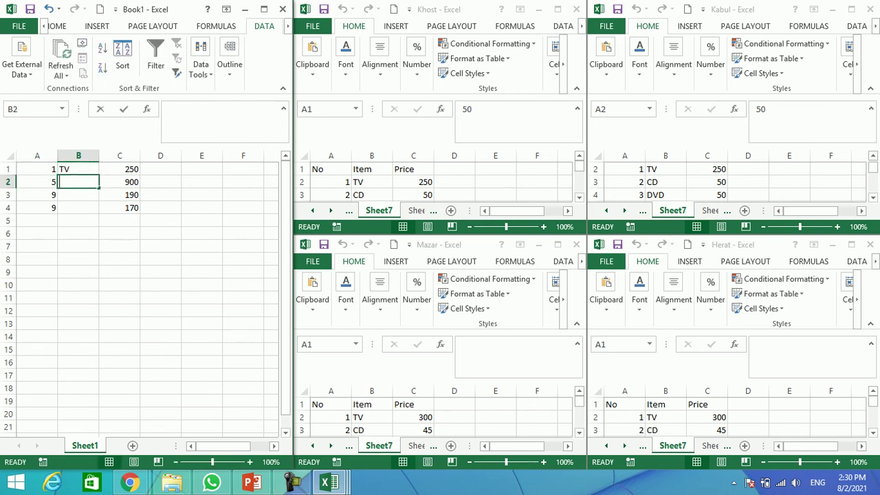
{"action": "type", "text": "CD"}
{"action": "key", "text": "Return"}
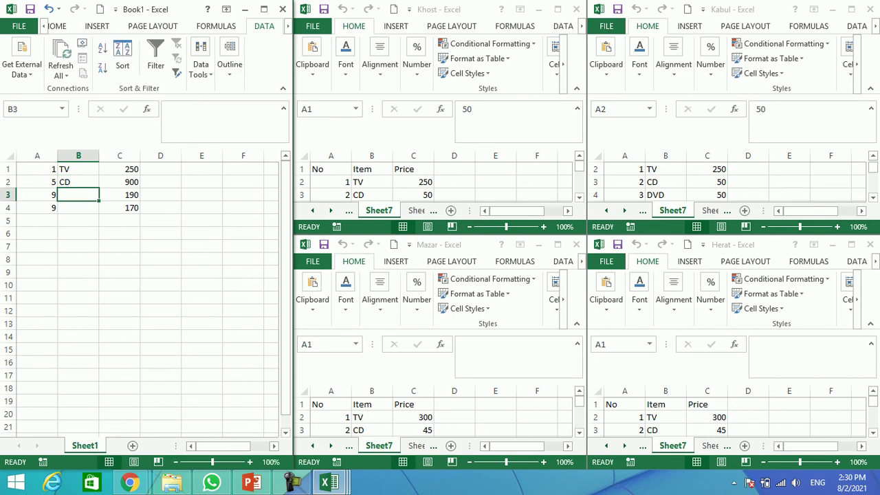
{"action": "type", "text": "DVD"}
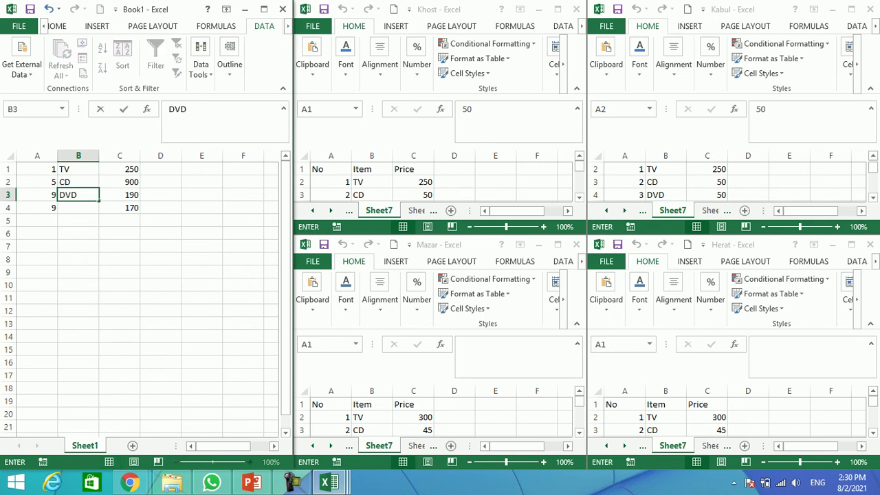
{"action": "key", "text": "Return"}
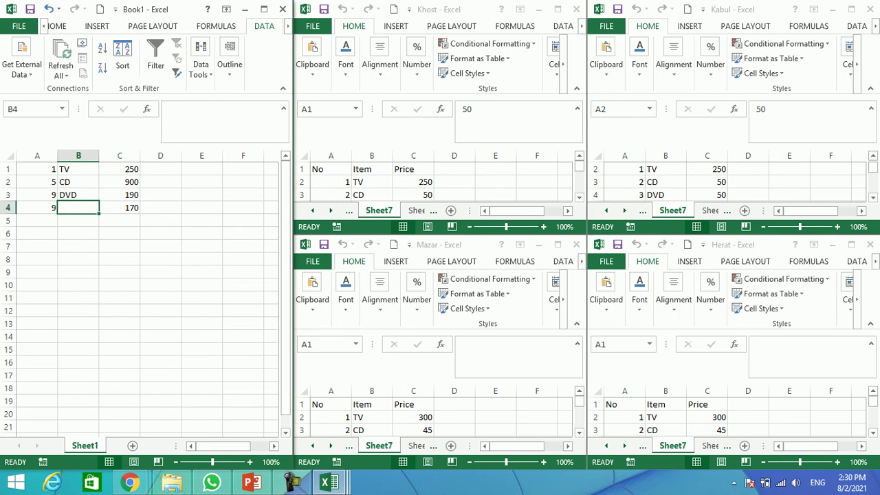
{"action": "left_click", "coordinate": [79, 182]}
{"action": "left_click", "coordinate": [120, 169]}
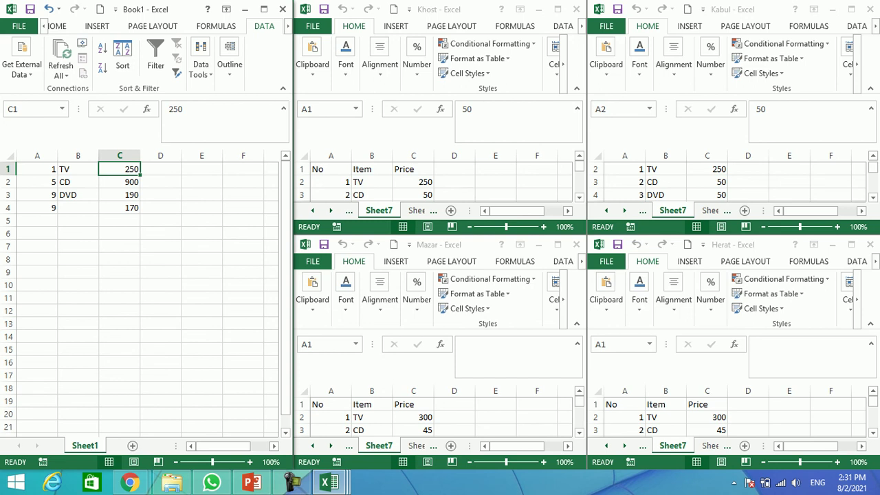
- Delete the first consolidation results in A1:C4 and pick A2 as the new output cell
{"action": "key", "text": "shift+Left"}
{"action": "key", "text": "shift+Left"}
{"action": "key", "text": "shift+Down"}
{"action": "key", "text": "shift+Down"}
{"action": "key", "text": "shift+Down"}
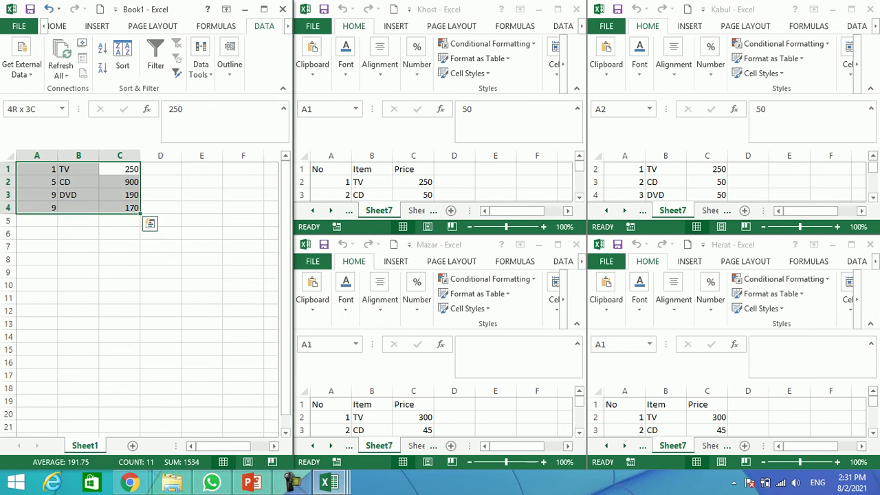
{"action": "key", "text": "Delete"}
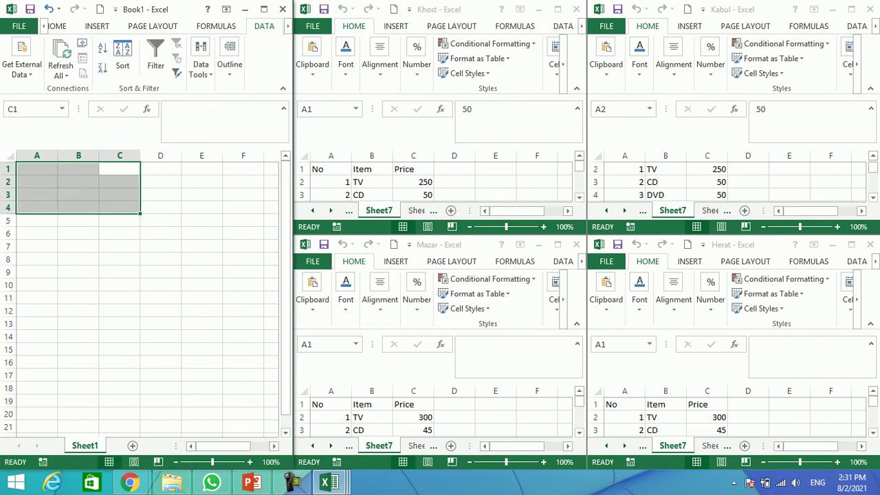
{"action": "left_click", "coordinate": [38, 181]}
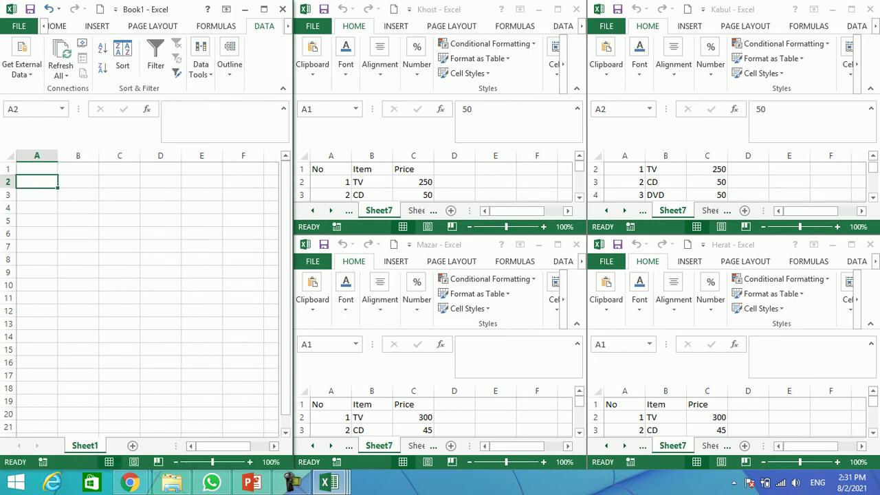
- Re-run Consolidate using Top row and Left column labels with Create links to source data
{"action": "left_click", "coordinate": [201, 65]}
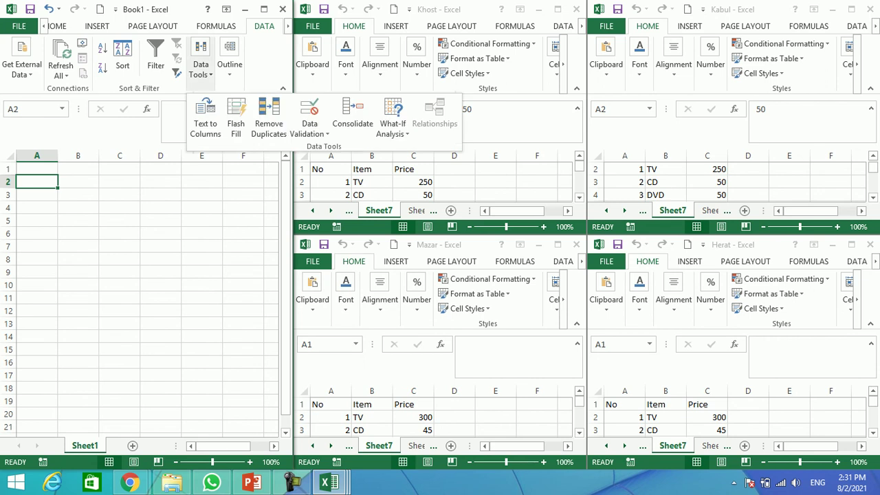
{"action": "left_click", "coordinate": [352, 116]}
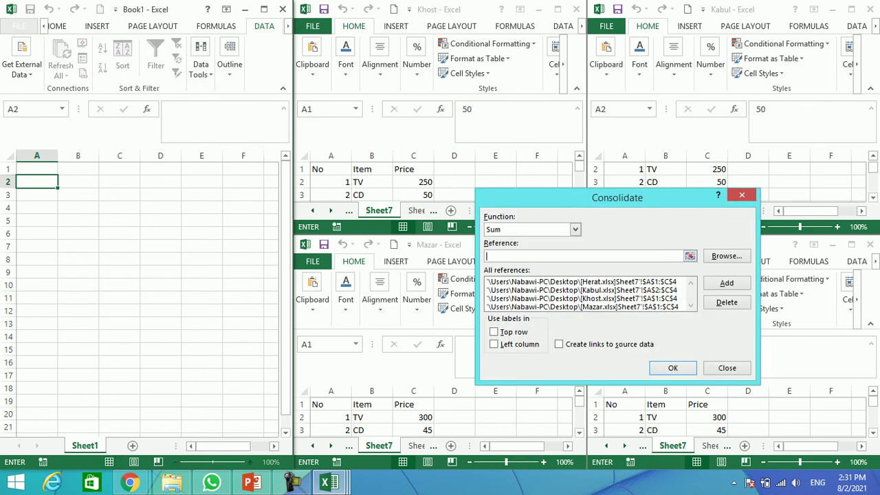
{"action": "key", "text": "alt+t"}
{"action": "key", "text": "alt+l"}
{"action": "key", "text": "alt+s"}
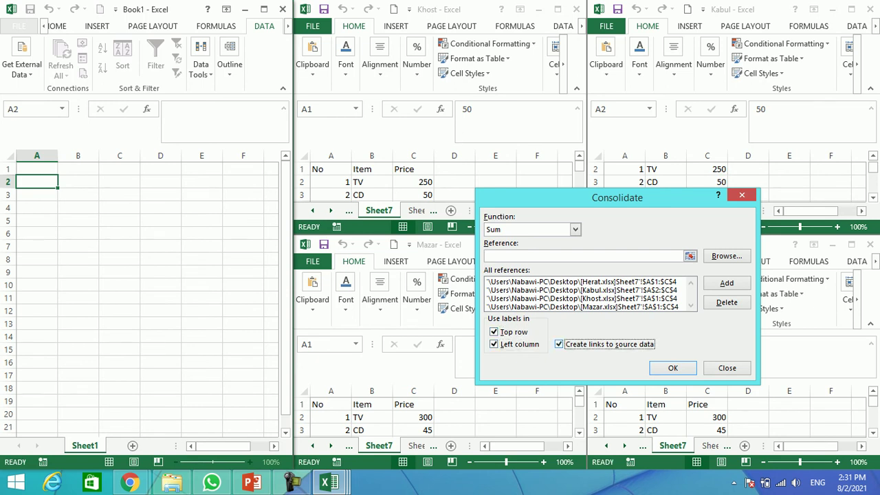
{"action": "key", "text": "Return"}
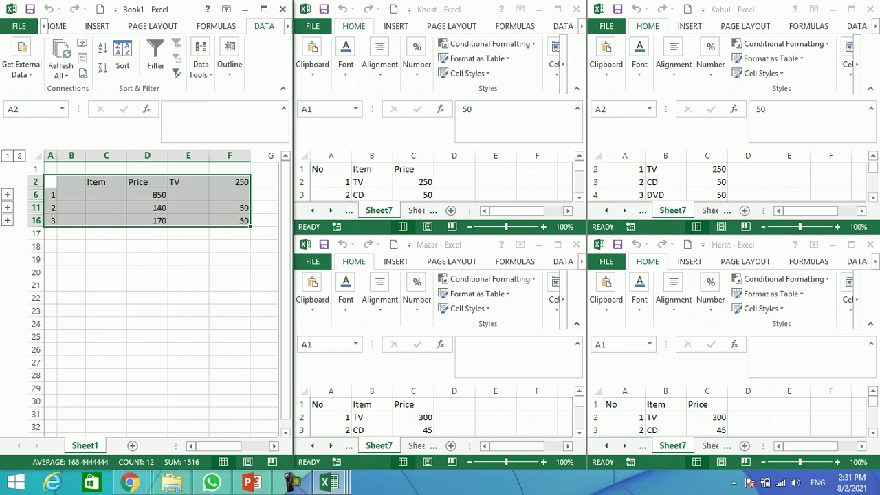
- Close the Khost, Kabul, Herat and Mazar workbooks and maximize Book1
{"action": "key", "text": "alt+F4"}
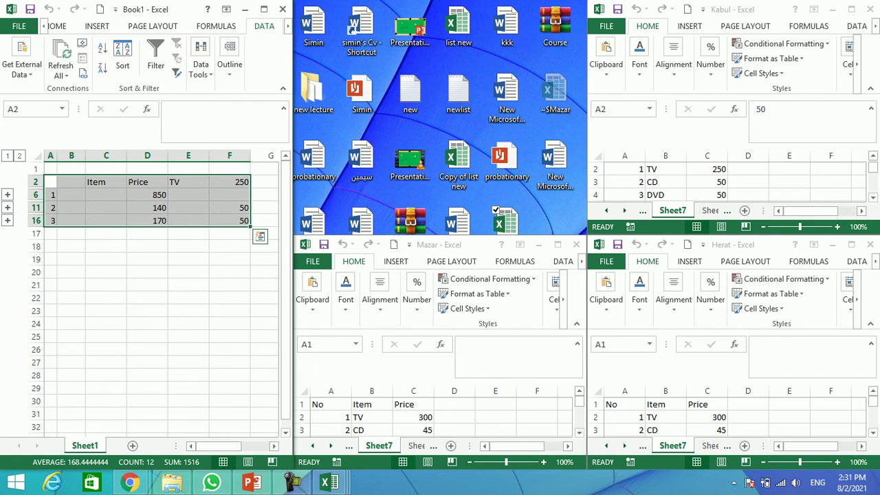
{"action": "key", "text": "alt+F4"}
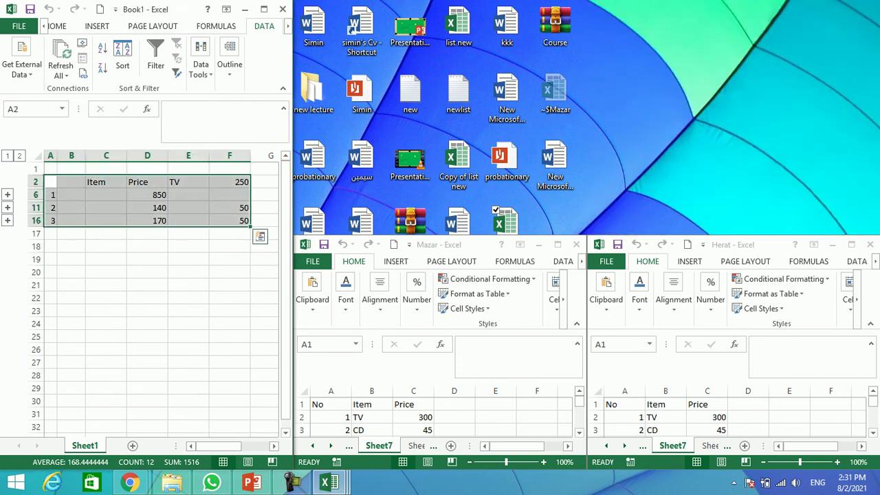
{"action": "key", "text": "alt+F4"}
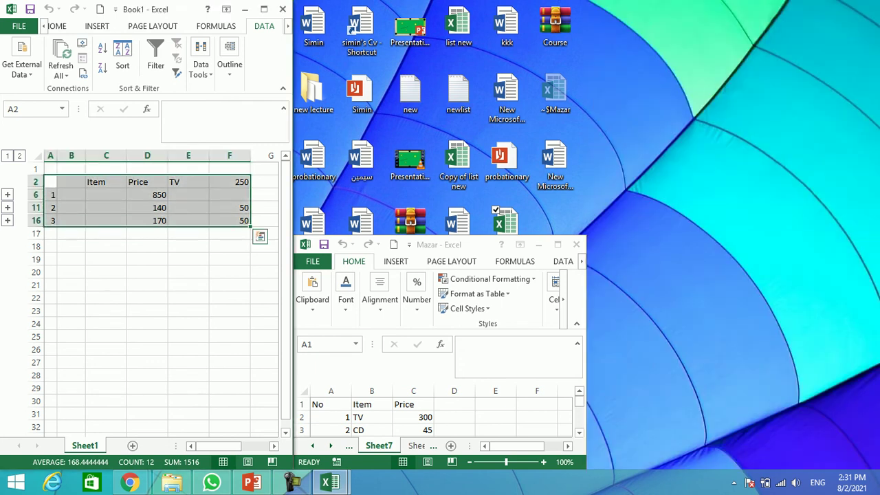
{"action": "key", "text": "alt+F4"}
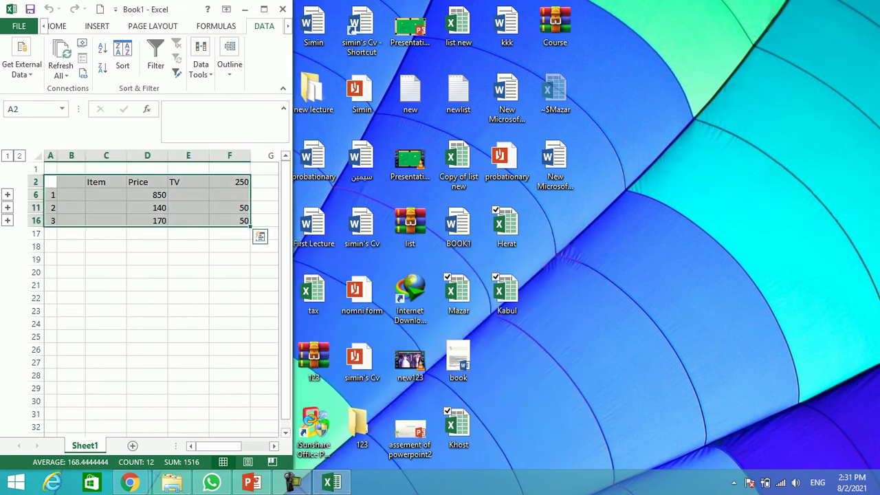
{"action": "left_click", "coordinate": [264, 9]}
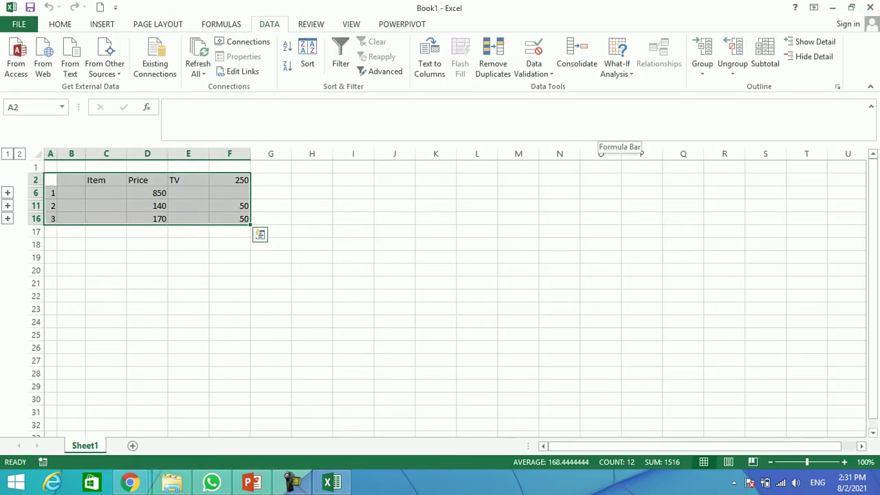
- Add a new blank Sheet2 to Book1
{"action": "left_click", "coordinate": [617, 65]}
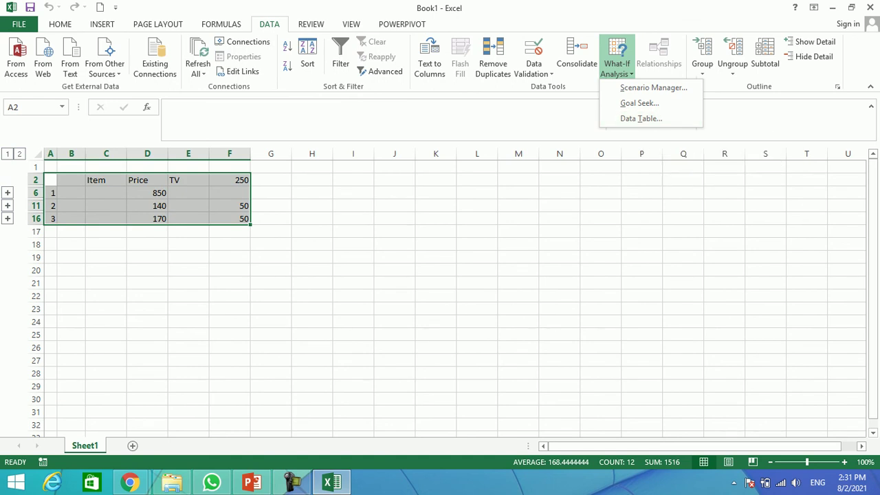
{"action": "key", "text": "Escape"}
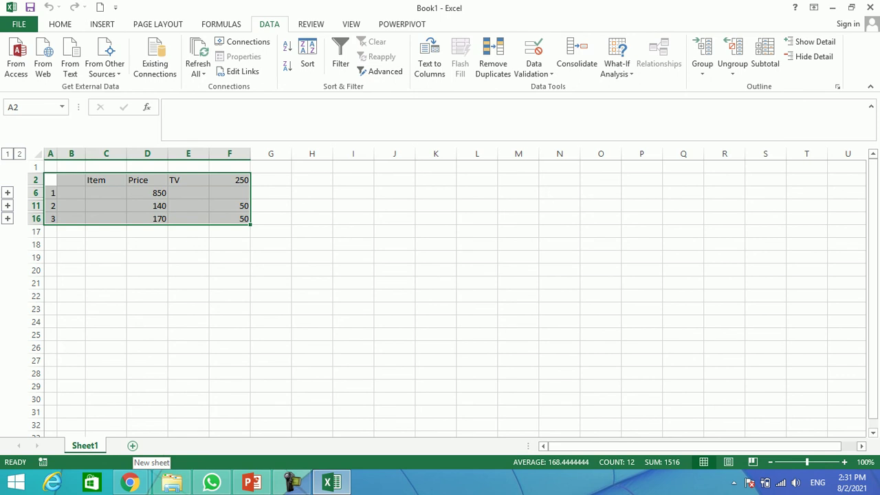
{"action": "left_click", "coordinate": [133, 446]}
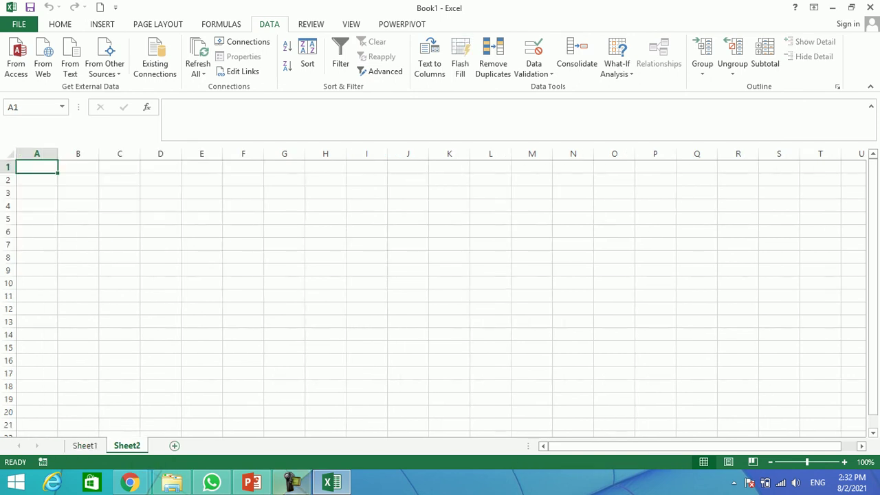